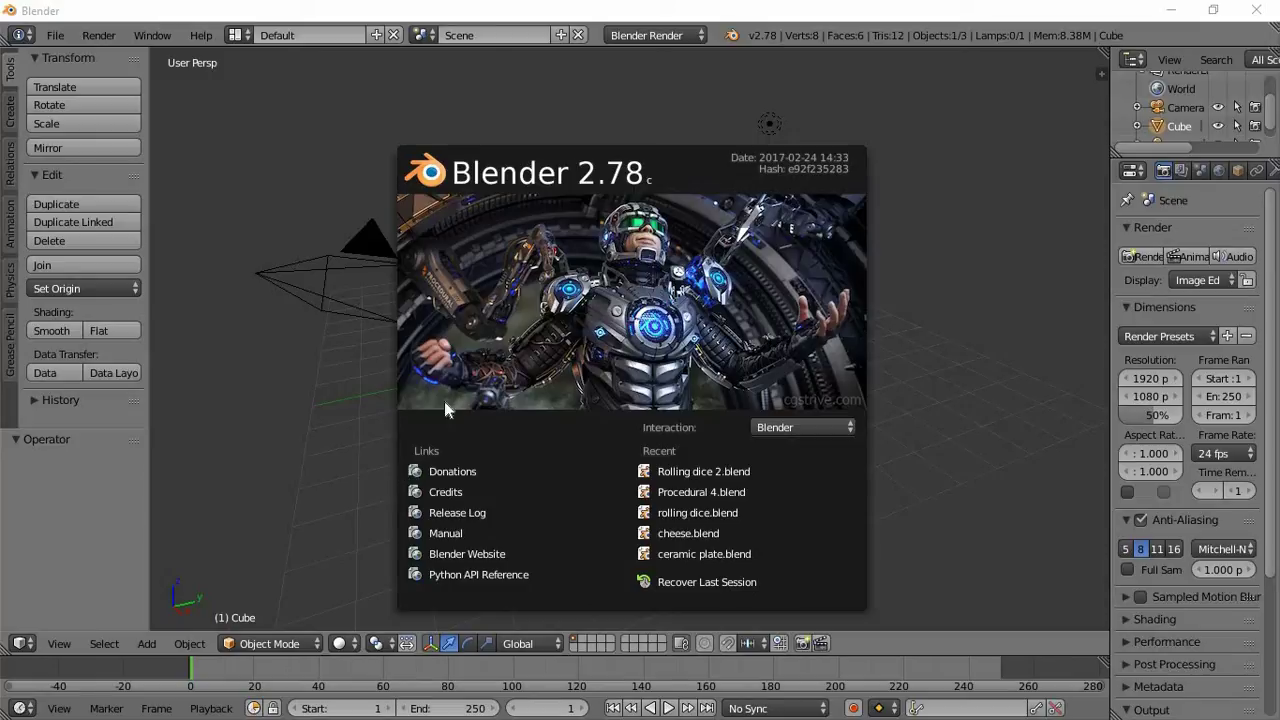
Step: Close the Blender 2.78 splash screen to show the default cube, camera and lamp
{"action": "left_click", "coordinate": [383, 382]}
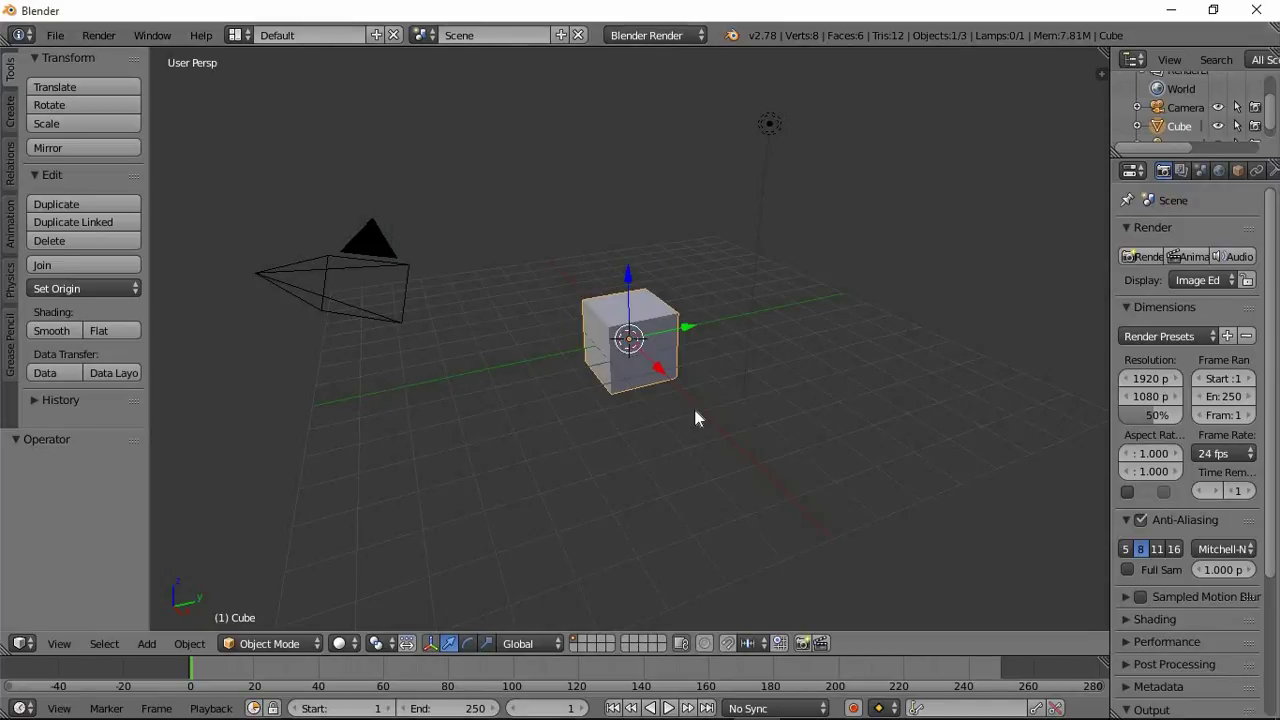
Step: Delete the default cube from the scene
{"action": "key", "text": "n"}
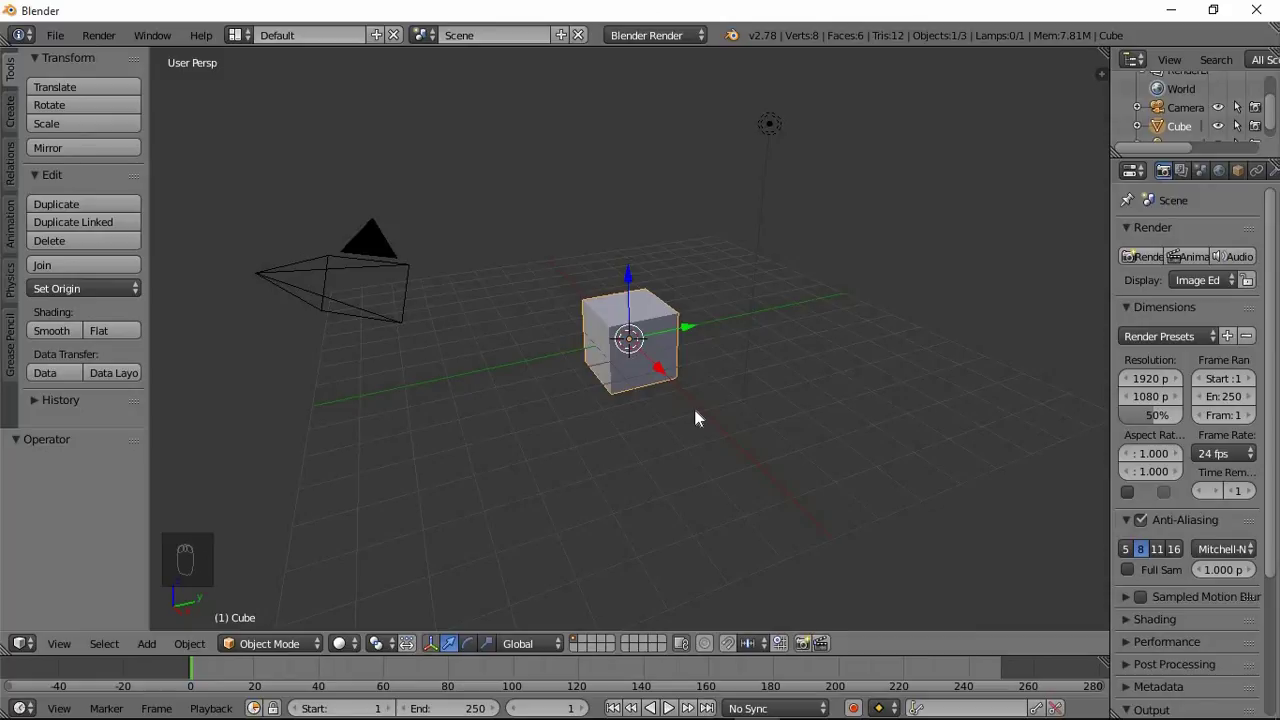
{"action": "key", "text": "Delete"}
{"action": "left_click", "coordinate": [637, 375]}
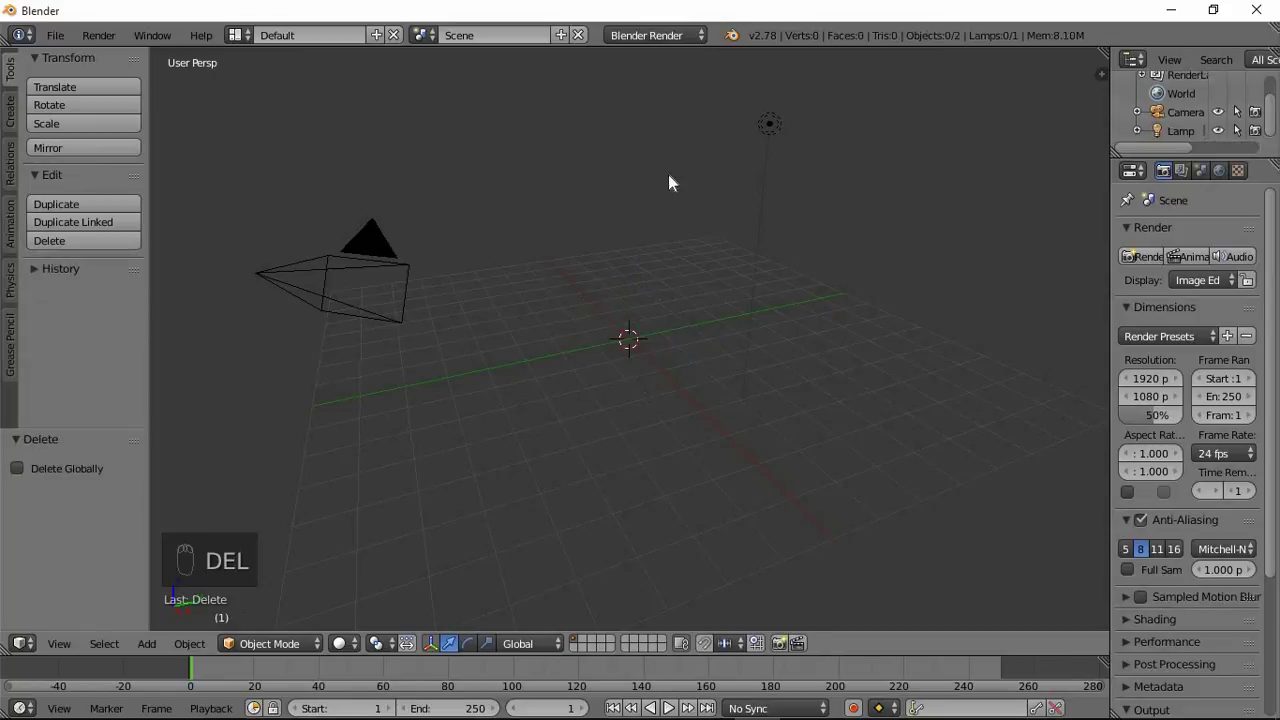
Step: Switch the render engine to Cycles Render
{"action": "left_click", "coordinate": [644, 35]}
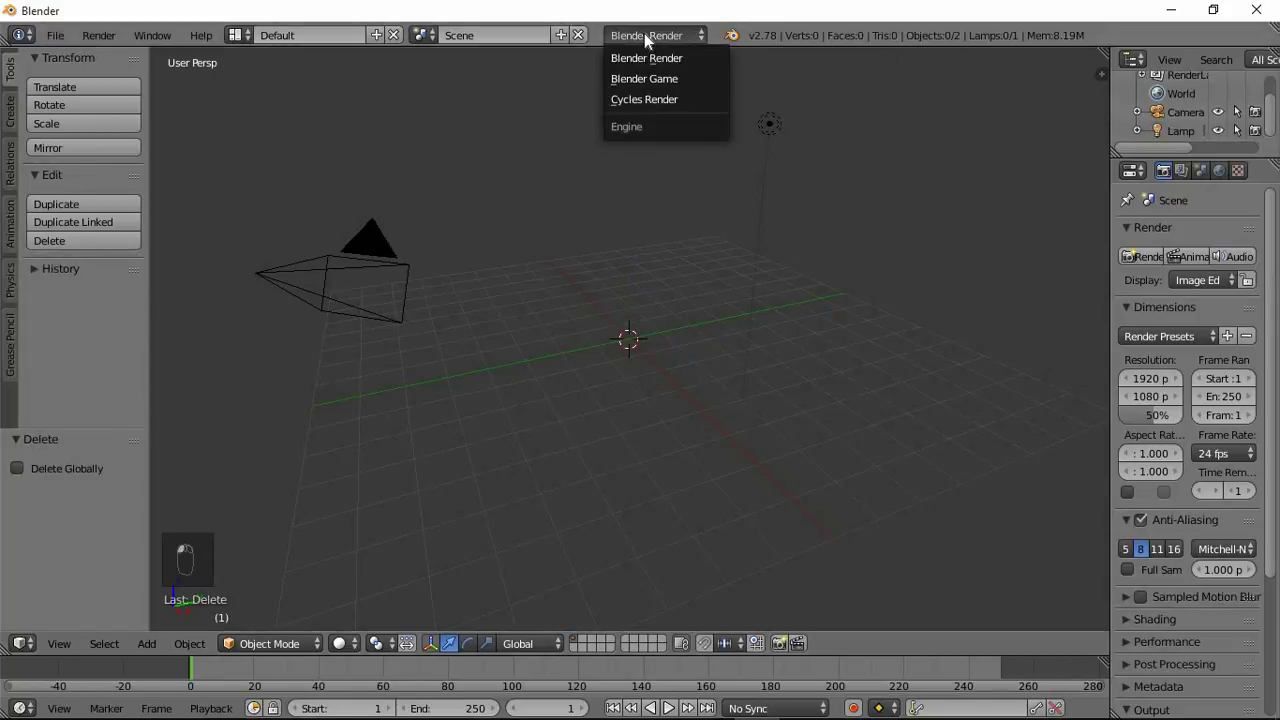
{"action": "left_click", "coordinate": [645, 99]}
{"action": "left_click", "coordinate": [60, 36]}
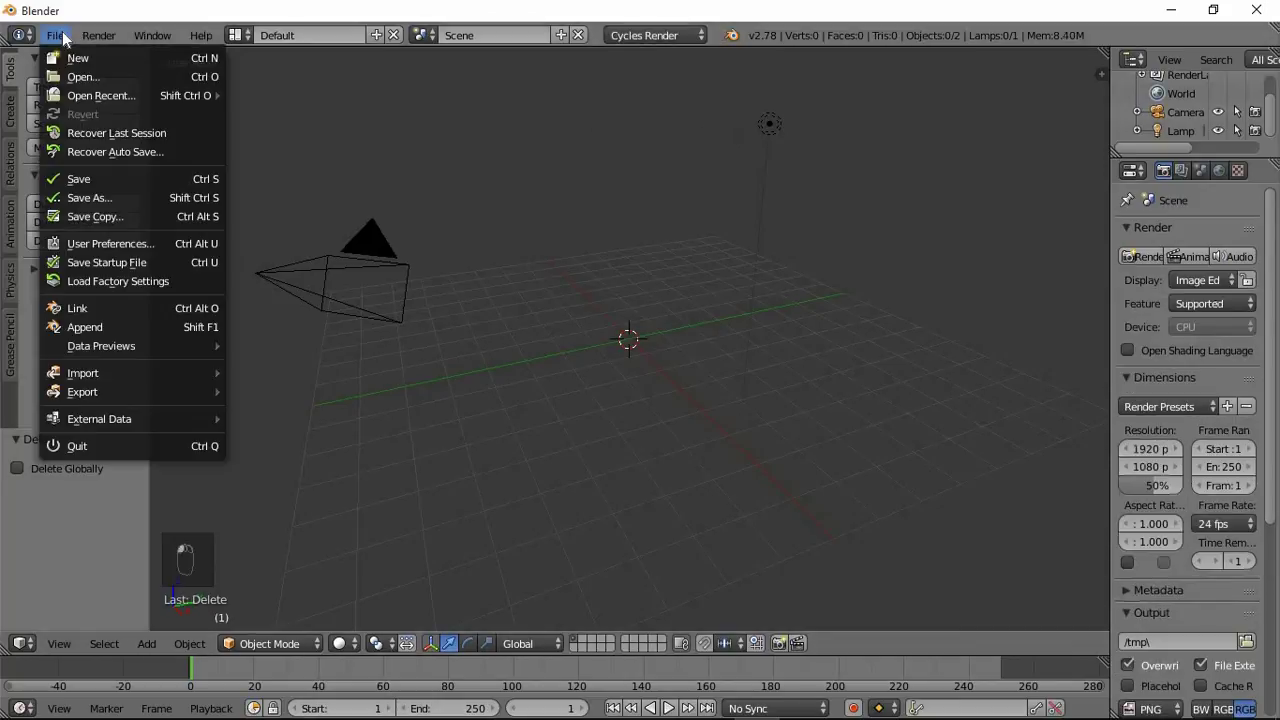
{"action": "left_click", "coordinate": [62, 38]}
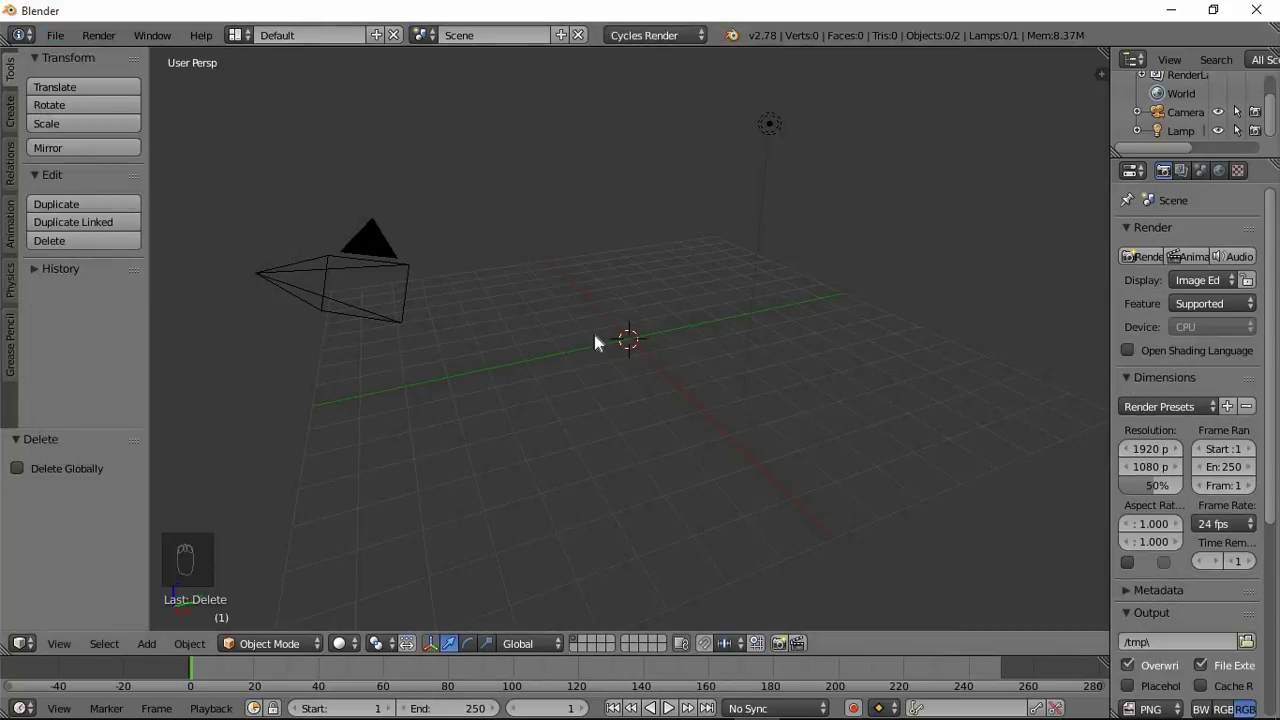
Step: Add a UV sphere with 150 segments and 100 rings, then widen the properties area
{"action": "key", "text": "shift+a"}
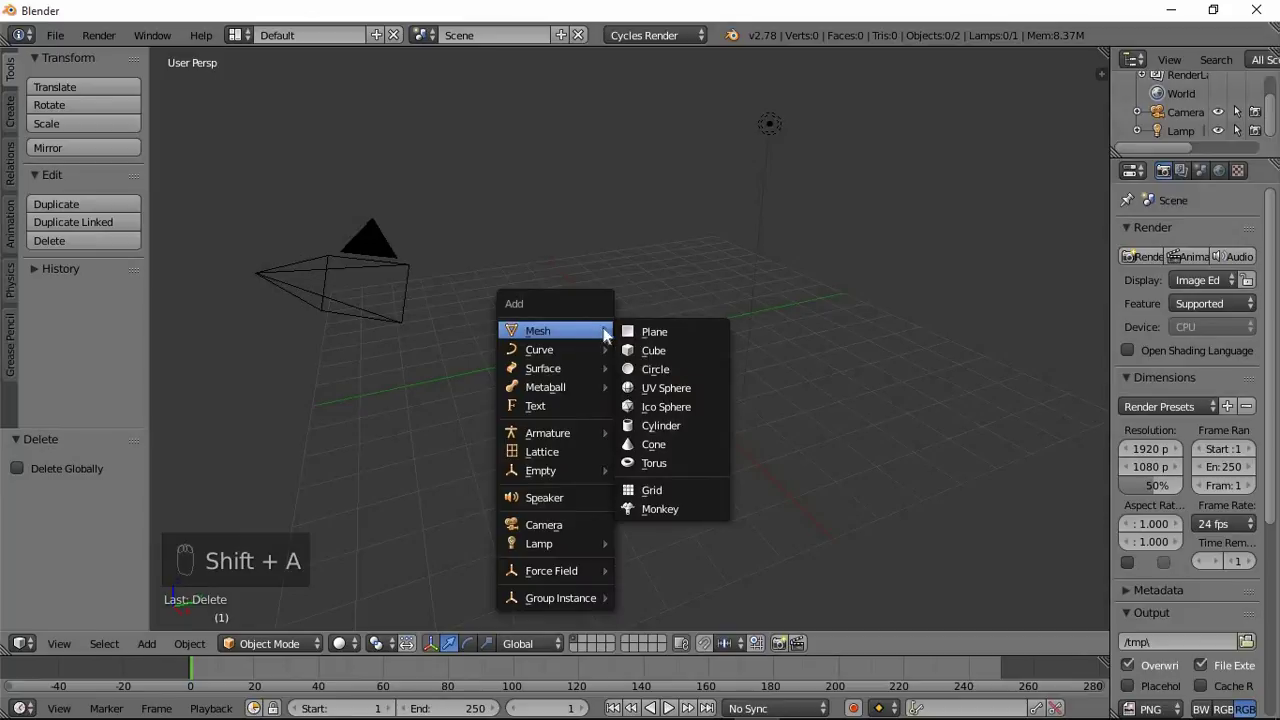
{"action": "left_click", "coordinate": [657, 387]}
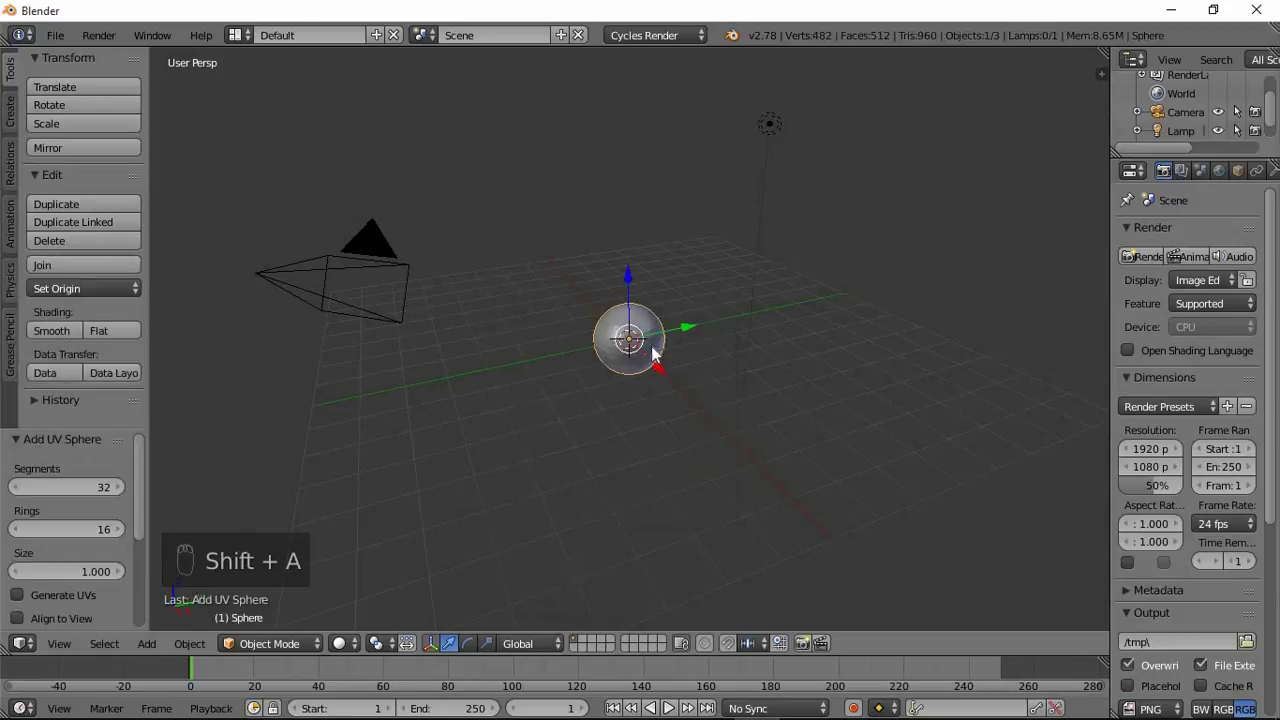
{"action": "scroll", "coordinate": [651, 346], "scroll_direction": "up", "scroll_amount": 3}
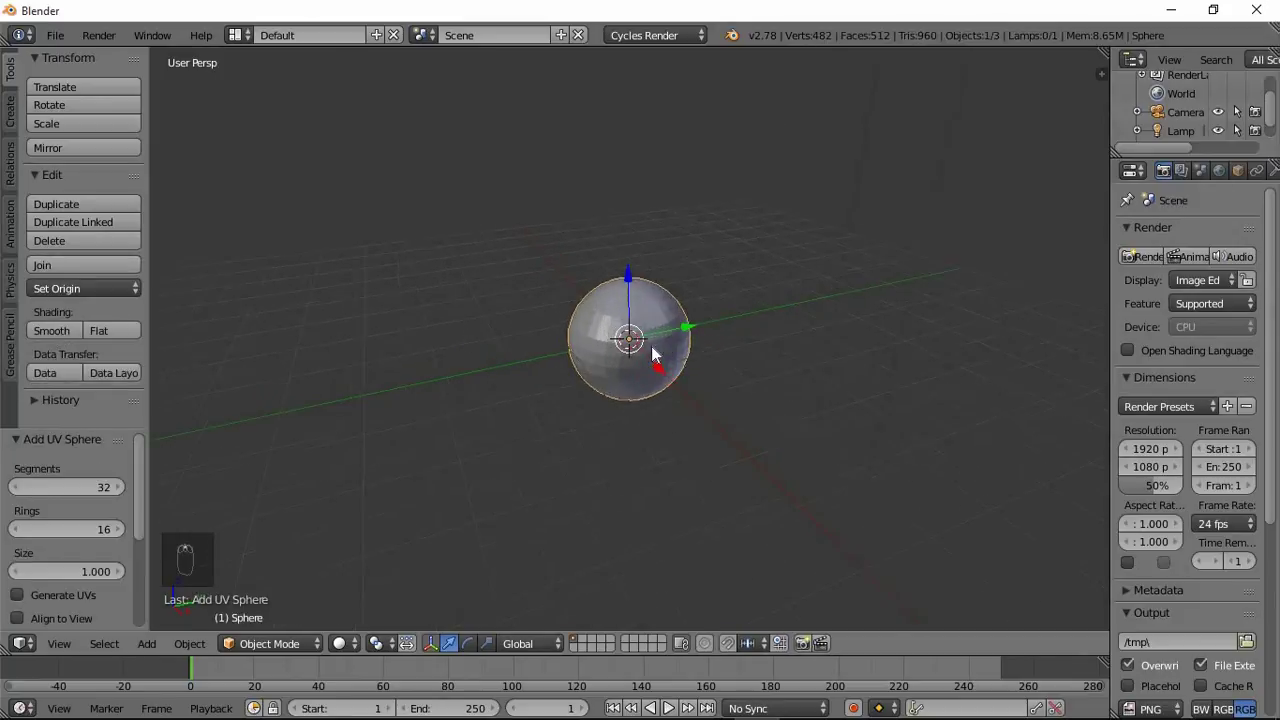
{"action": "left_click", "coordinate": [89, 487]}
{"action": "type", "text": "150"}
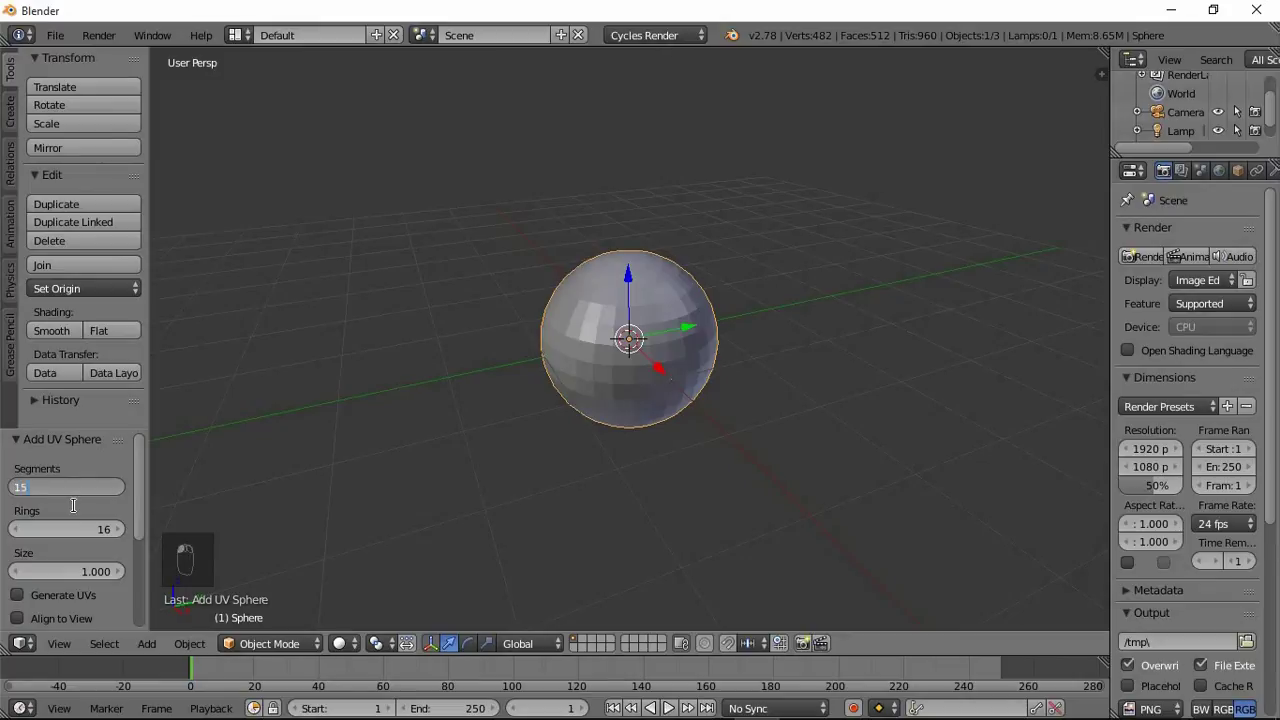
{"action": "key", "text": "Tab"}
{"action": "type", "text": "100"}
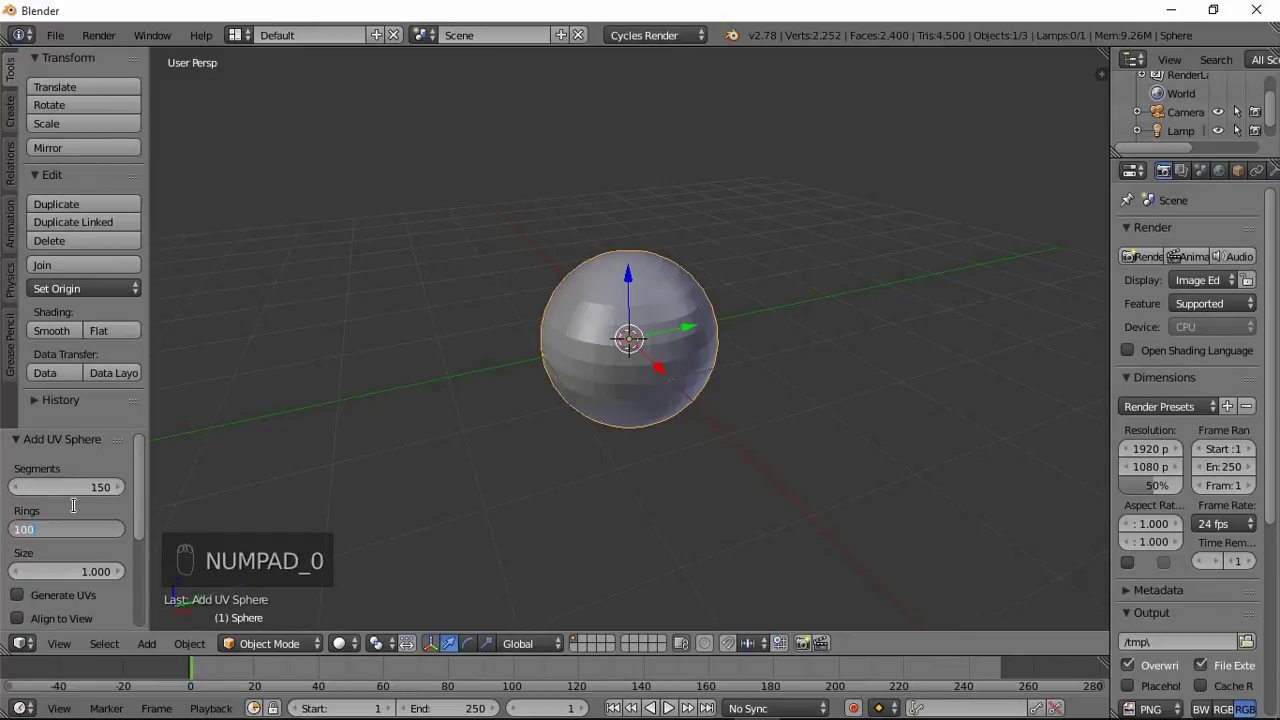
{"action": "left_click", "coordinate": [366, 508]}
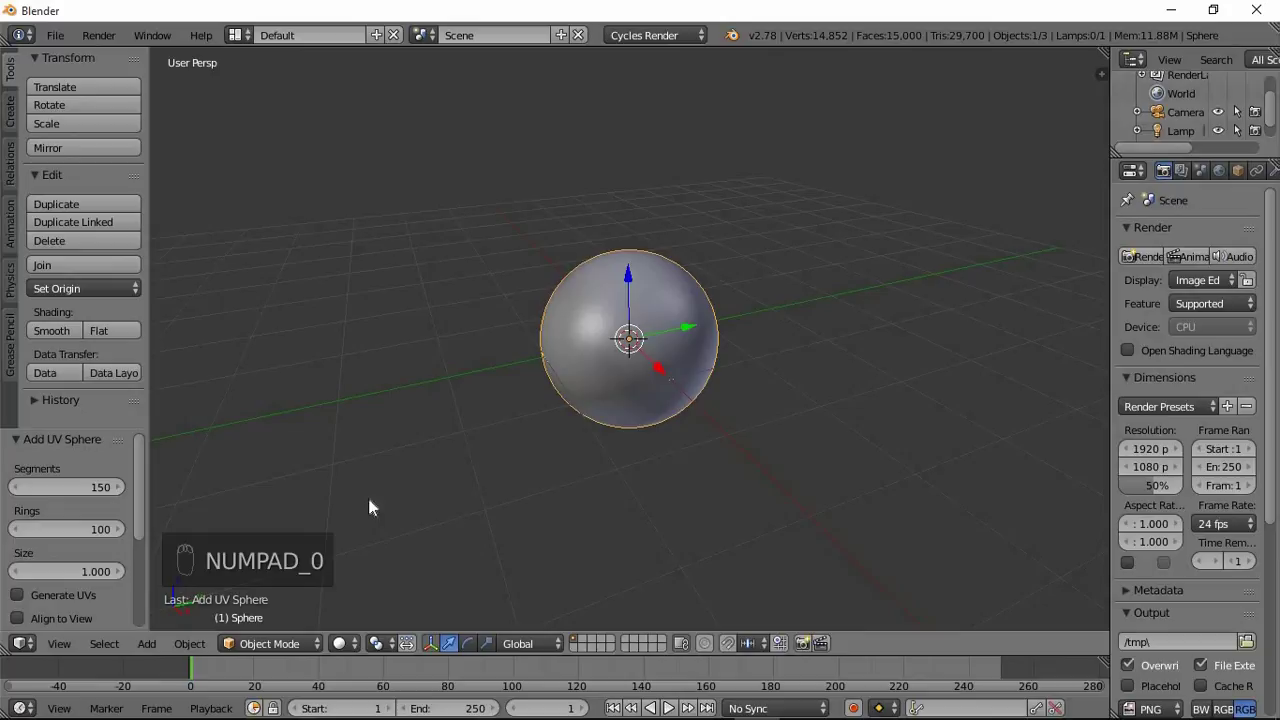
{"action": "scroll", "coordinate": [600, 394], "scroll_direction": "up", "scroll_amount": 4}
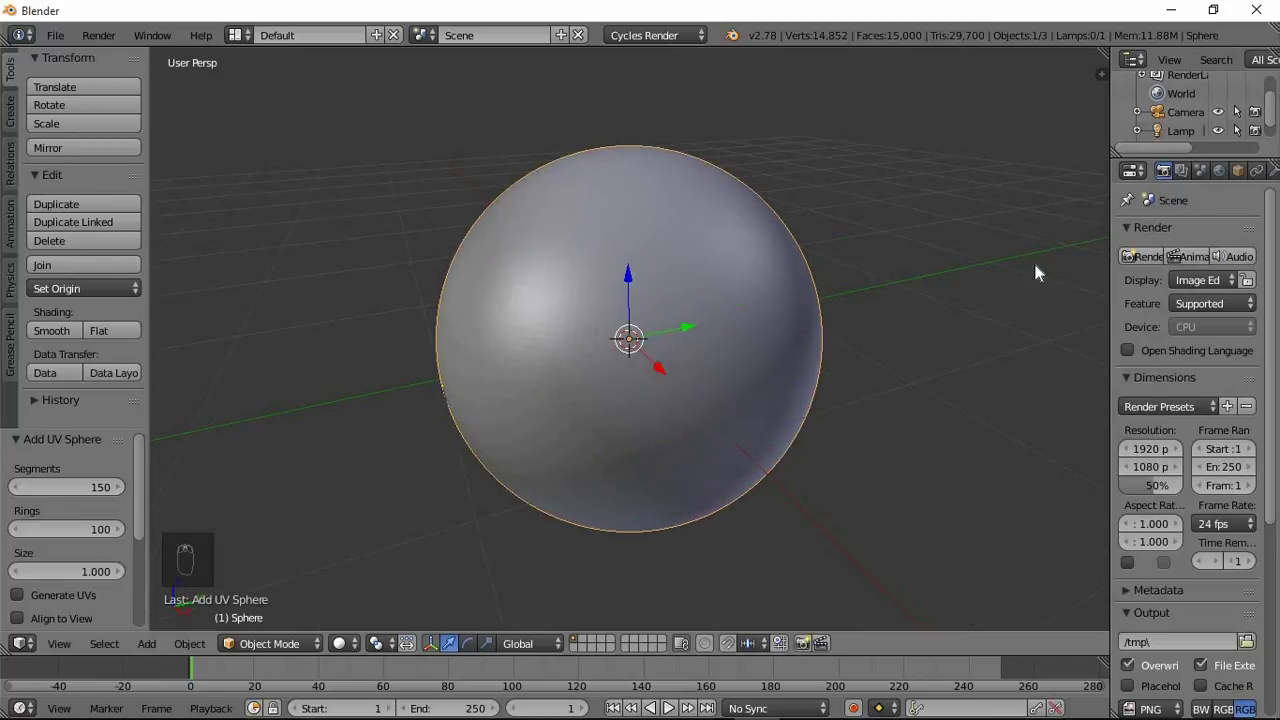
{"action": "left_click_drag", "start_coordinate": [1106, 304], "coordinate": [995, 298]}
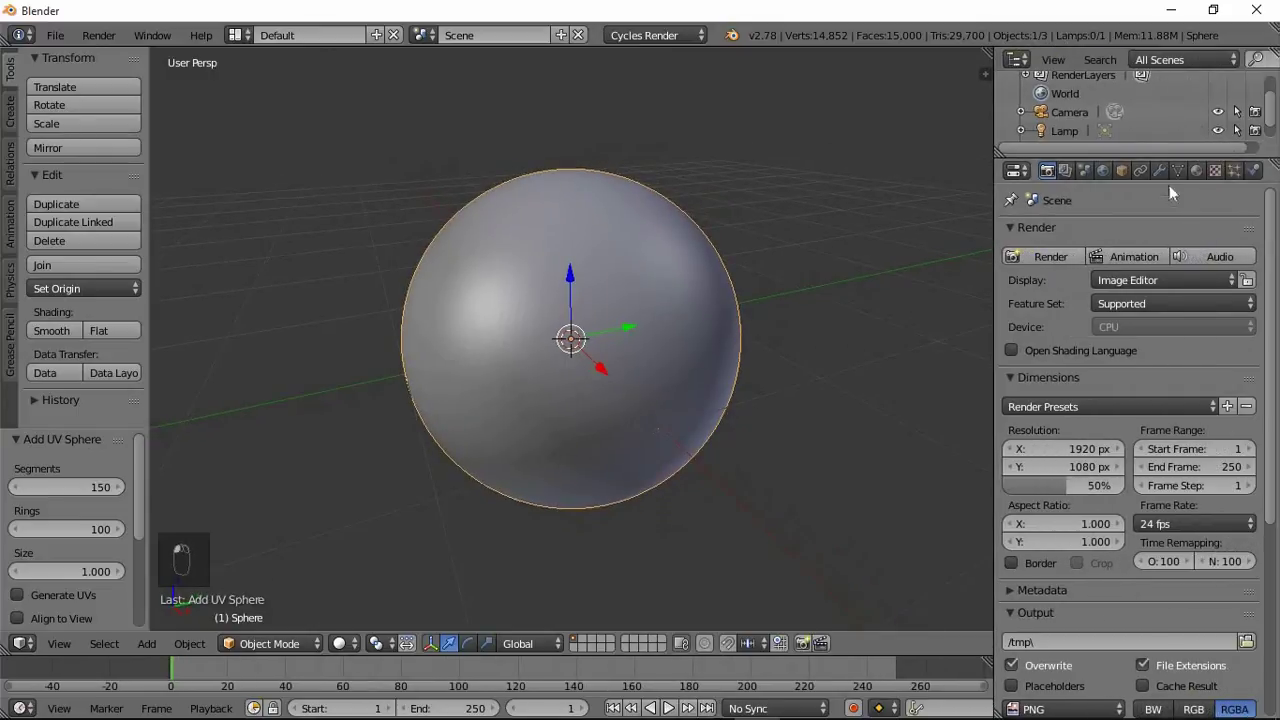
Step: Add a Solidify modifier to the sphere with thickness 0.03
{"action": "left_click", "coordinate": [1159, 172]}
{"action": "left_click", "coordinate": [1140, 228]}
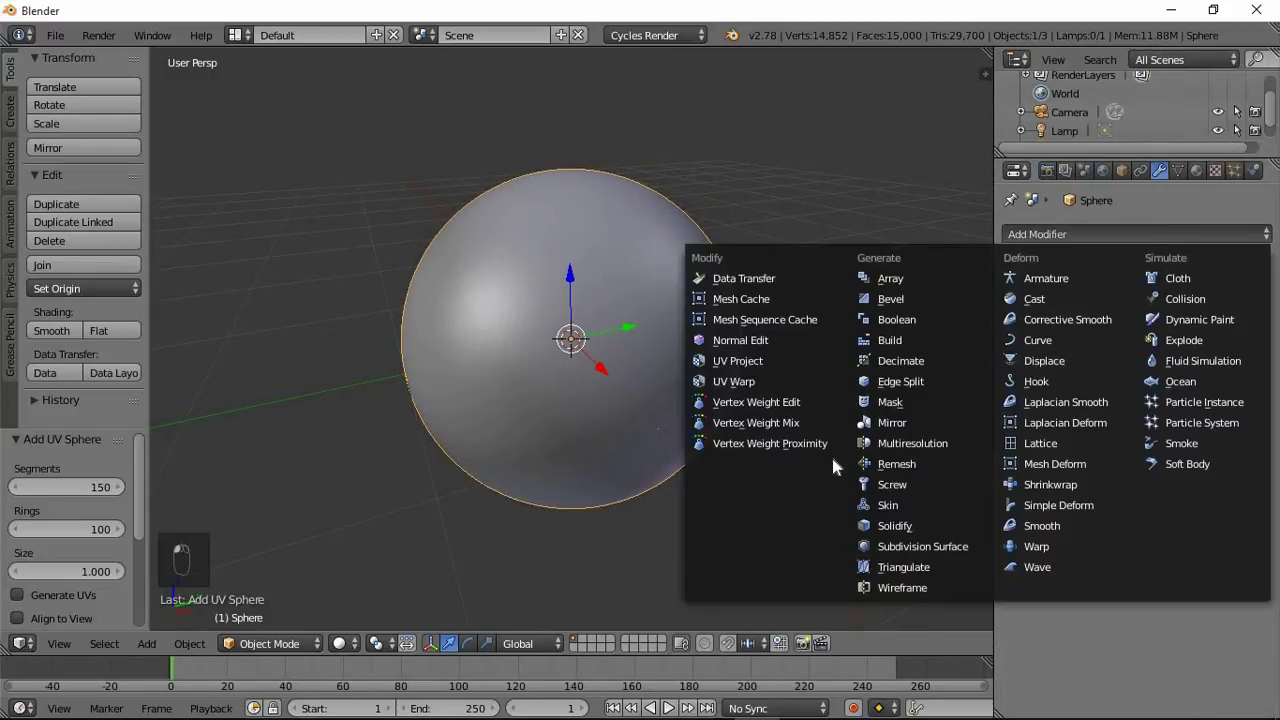
{"action": "left_click", "coordinate": [900, 527]}
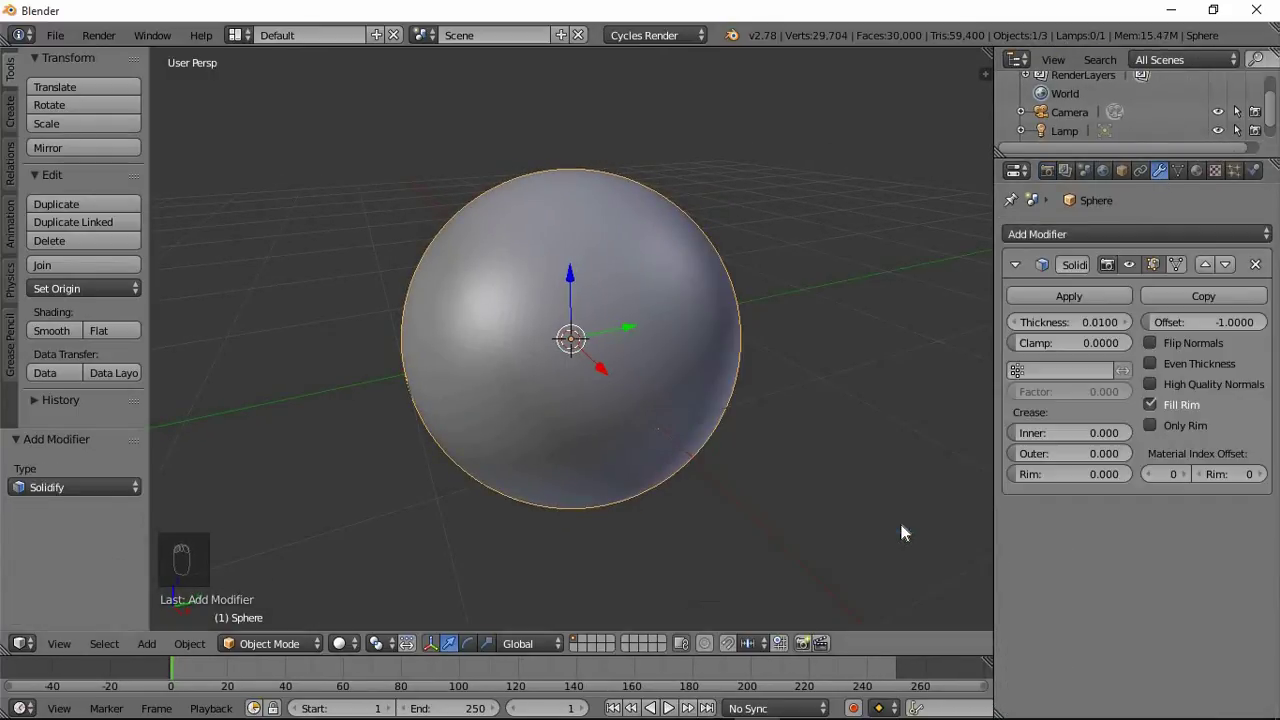
{"action": "left_click", "coordinate": [1094, 322]}
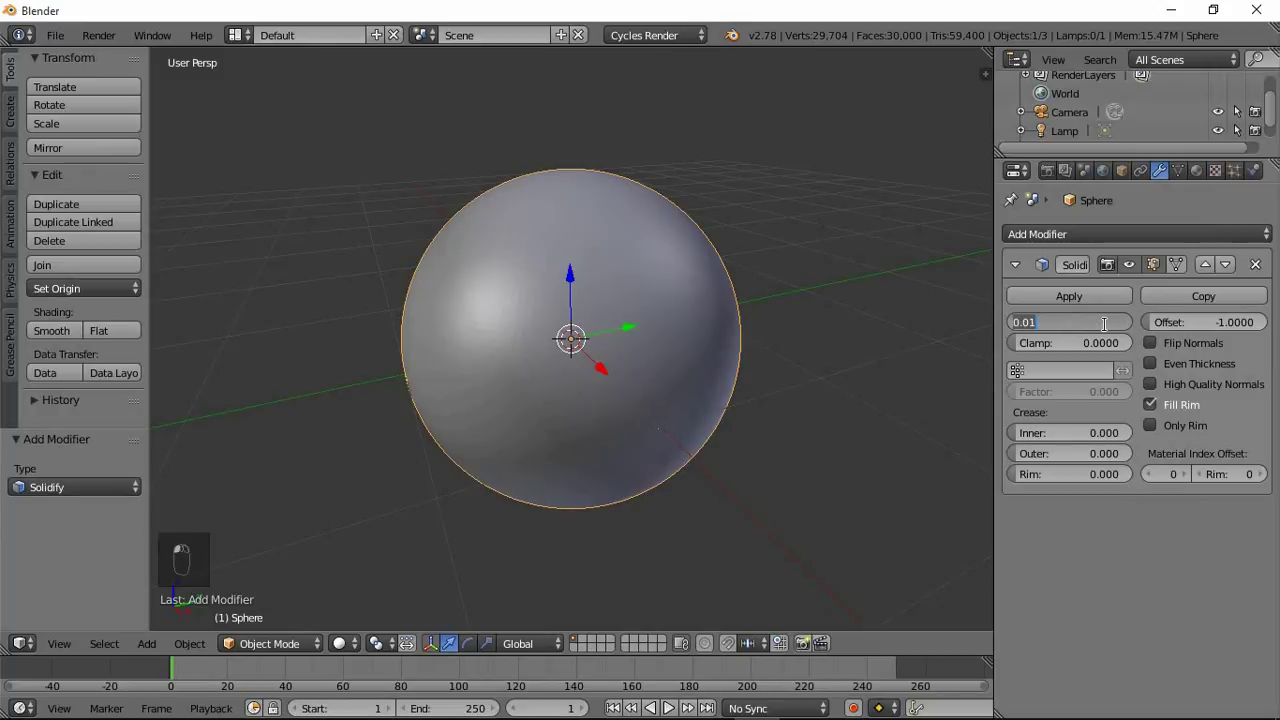
{"action": "type", "text": "0.03"}
{"action": "key", "text": "Return"}
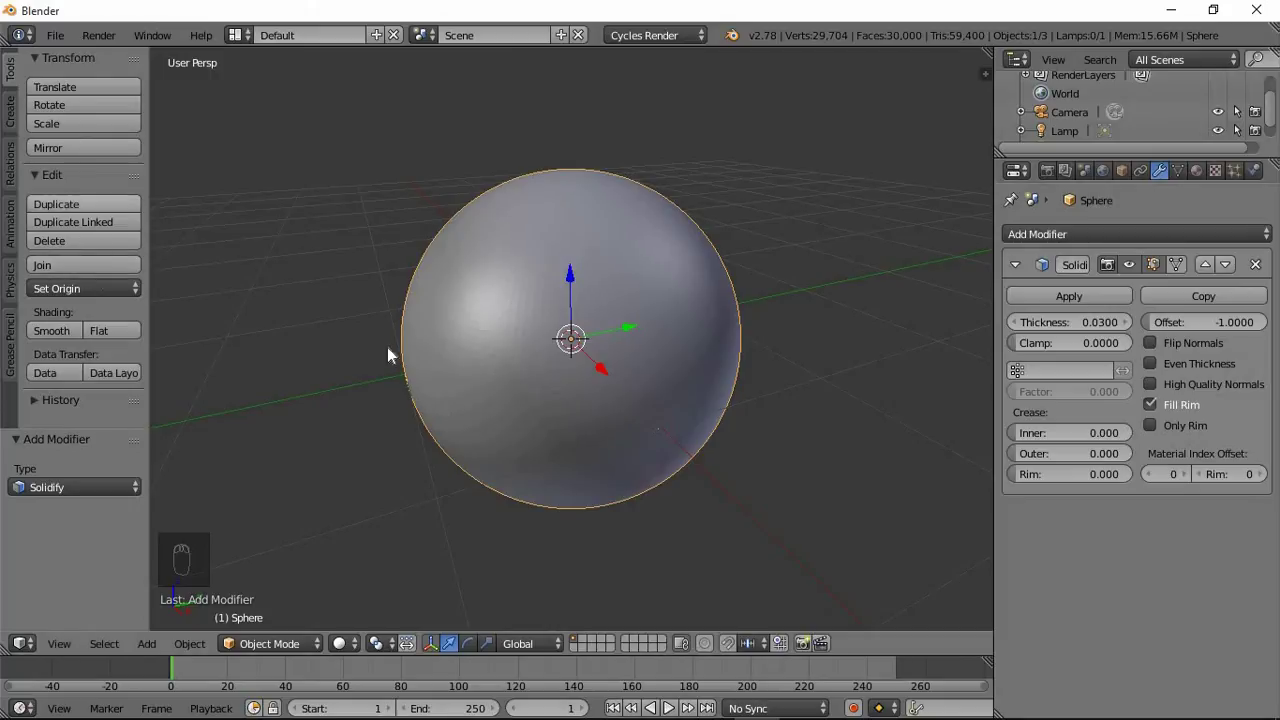
Step: Apply smooth shading to the sphere
{"action": "left_click", "coordinate": [62, 330]}
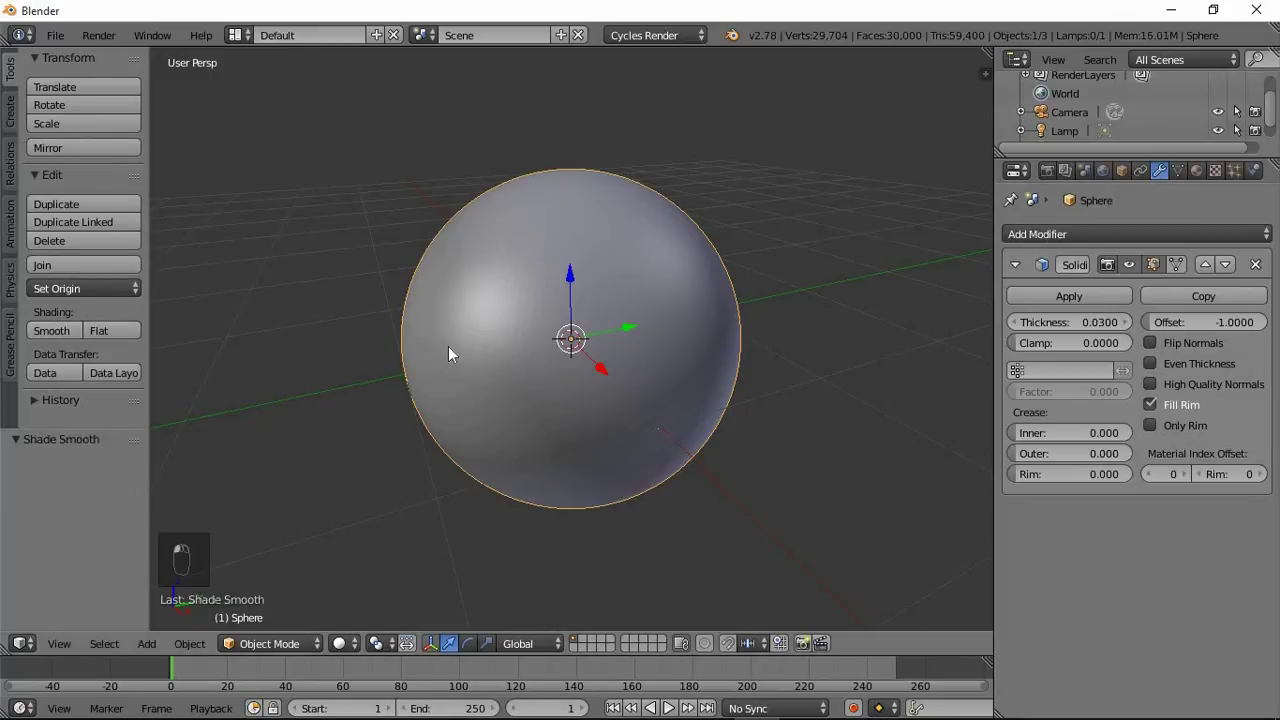
{"action": "scroll", "coordinate": [500, 280], "scroll_direction": "down", "scroll_amount": 4}
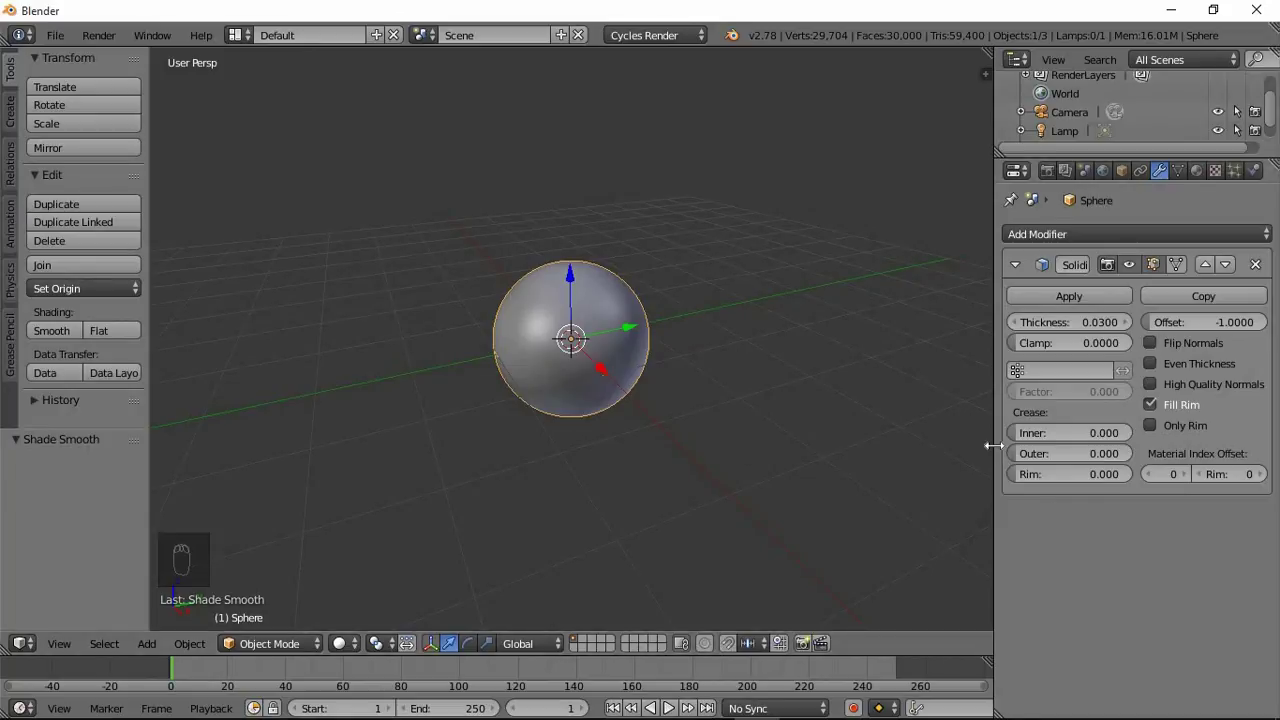
{"action": "left_click_drag", "start_coordinate": [1026, 447], "coordinate": [1082, 445]}
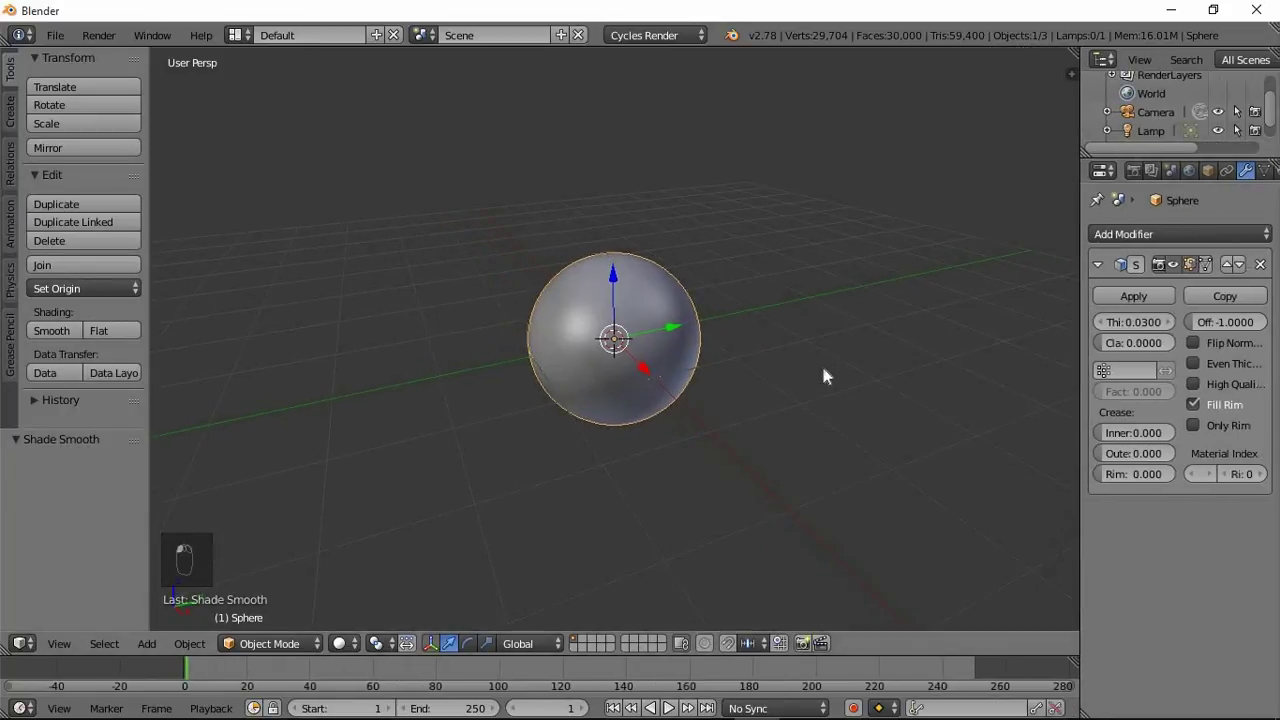
{"action": "scroll", "coordinate": [816, 363], "scroll_direction": "down", "scroll_amount": 4}
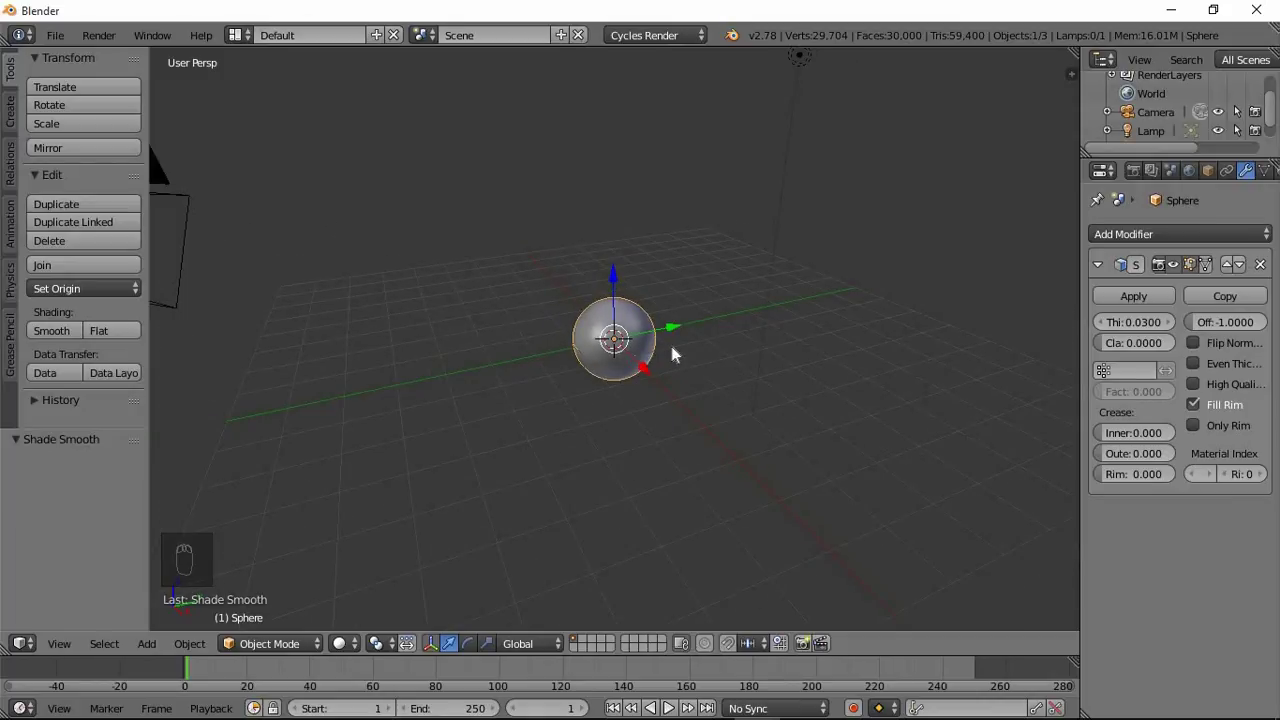
Step: Add a plane and lower it 1 unit to Z -1
{"action": "key", "text": "shift+a"}
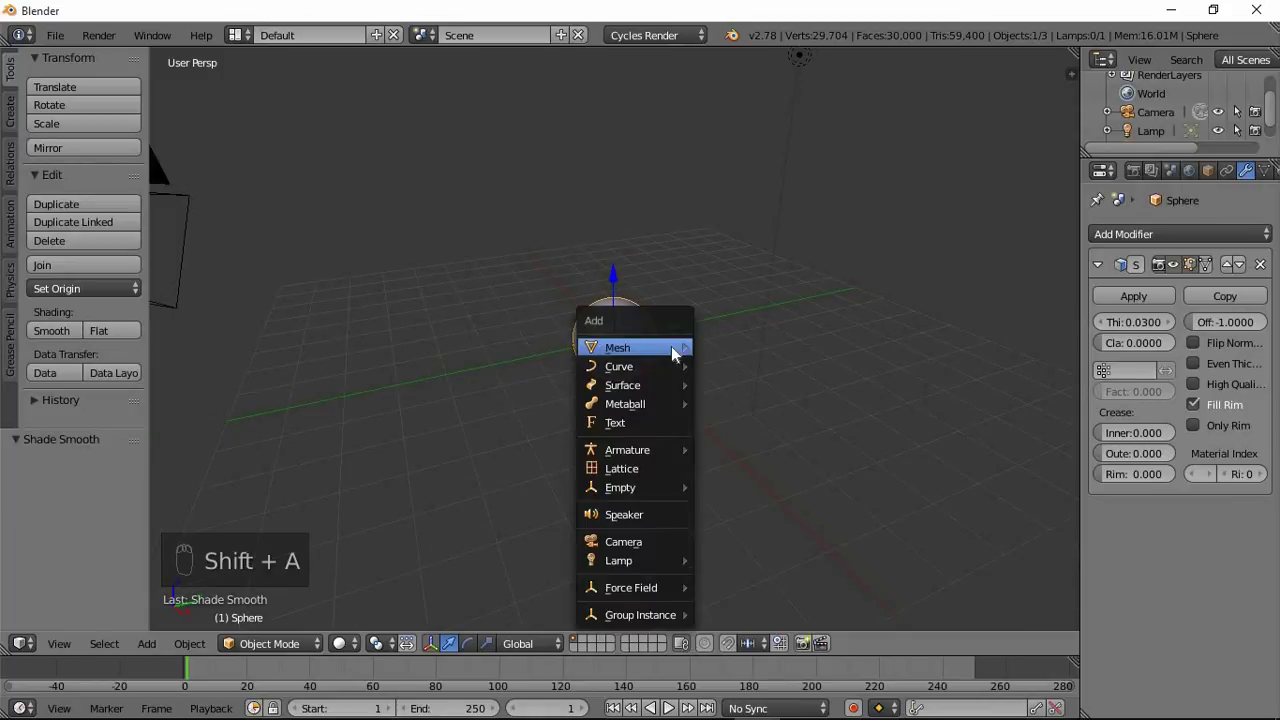
{"action": "mouse_move", "coordinate": [671, 346]}
{"action": "left_click", "coordinate": [746, 352]}
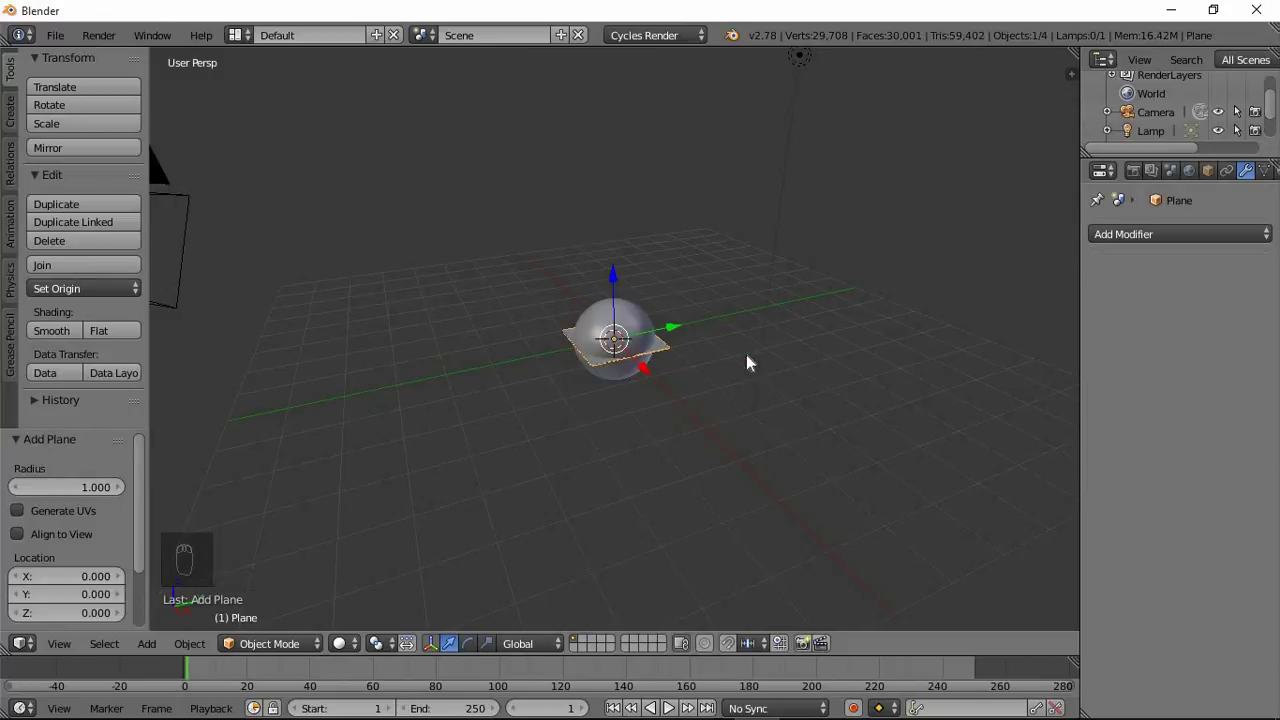
{"action": "key", "text": "g"}
{"action": "key", "text": "z"}
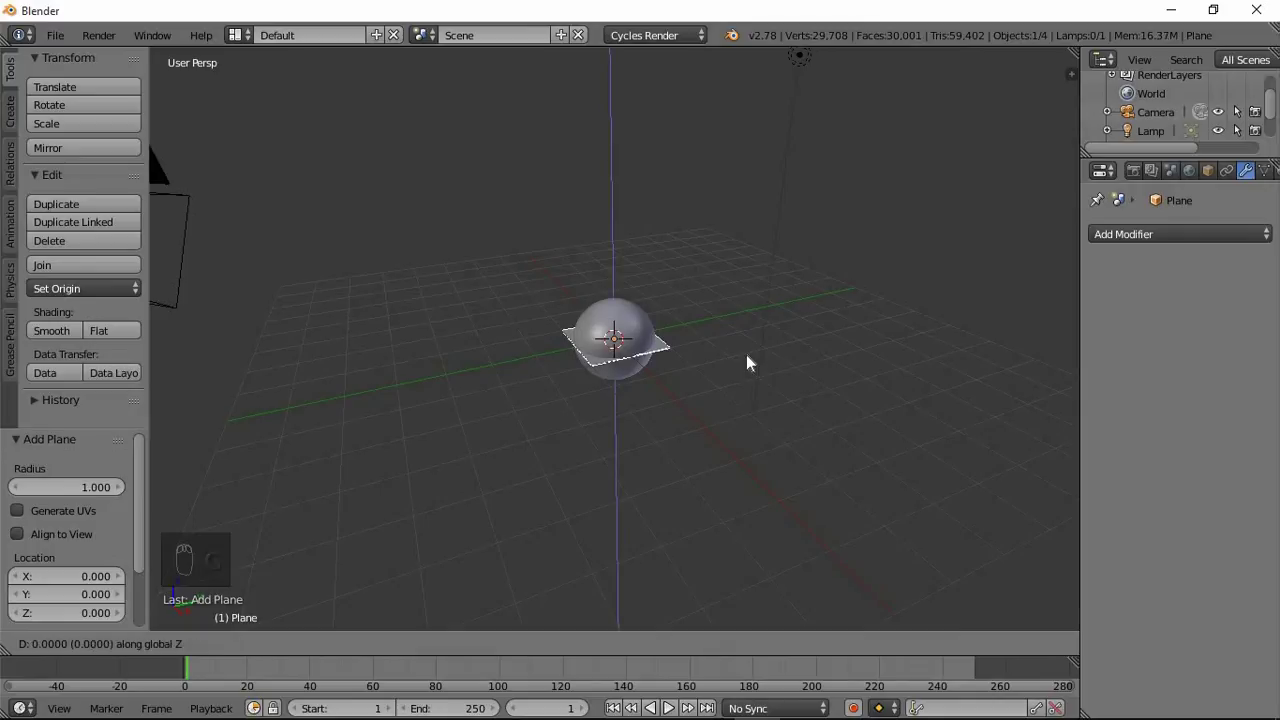
{"action": "key", "text": "minus"}
{"action": "key", "text": "1"}
{"action": "key", "text": "Return"}
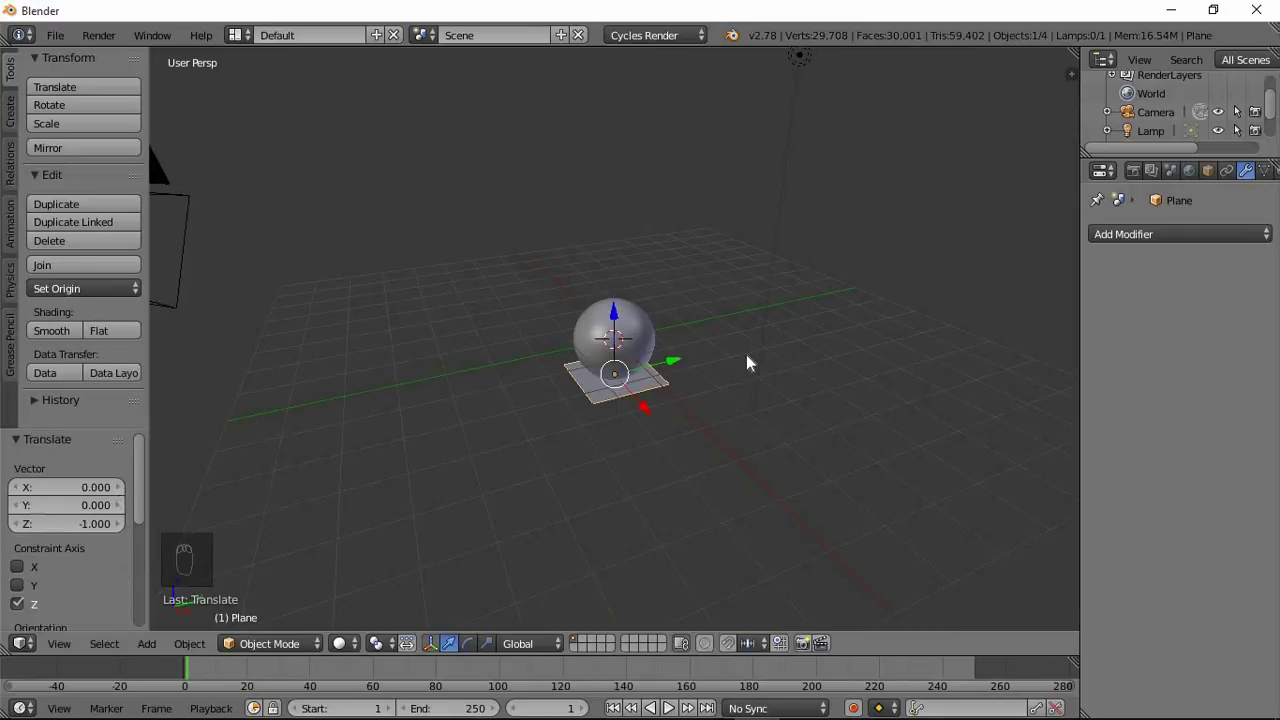
Step: Scale the plane up 50 times and orbit the view around the scene
{"action": "key", "text": "s"}
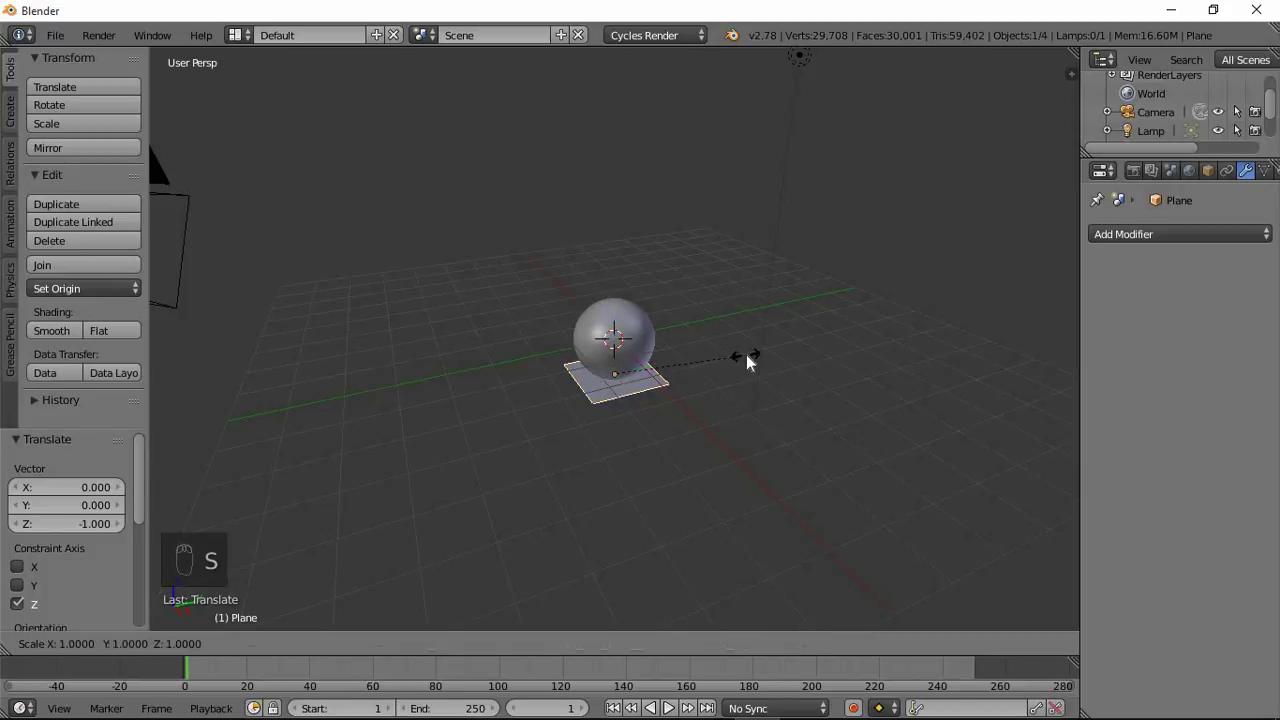
{"action": "type", "text": "50"}
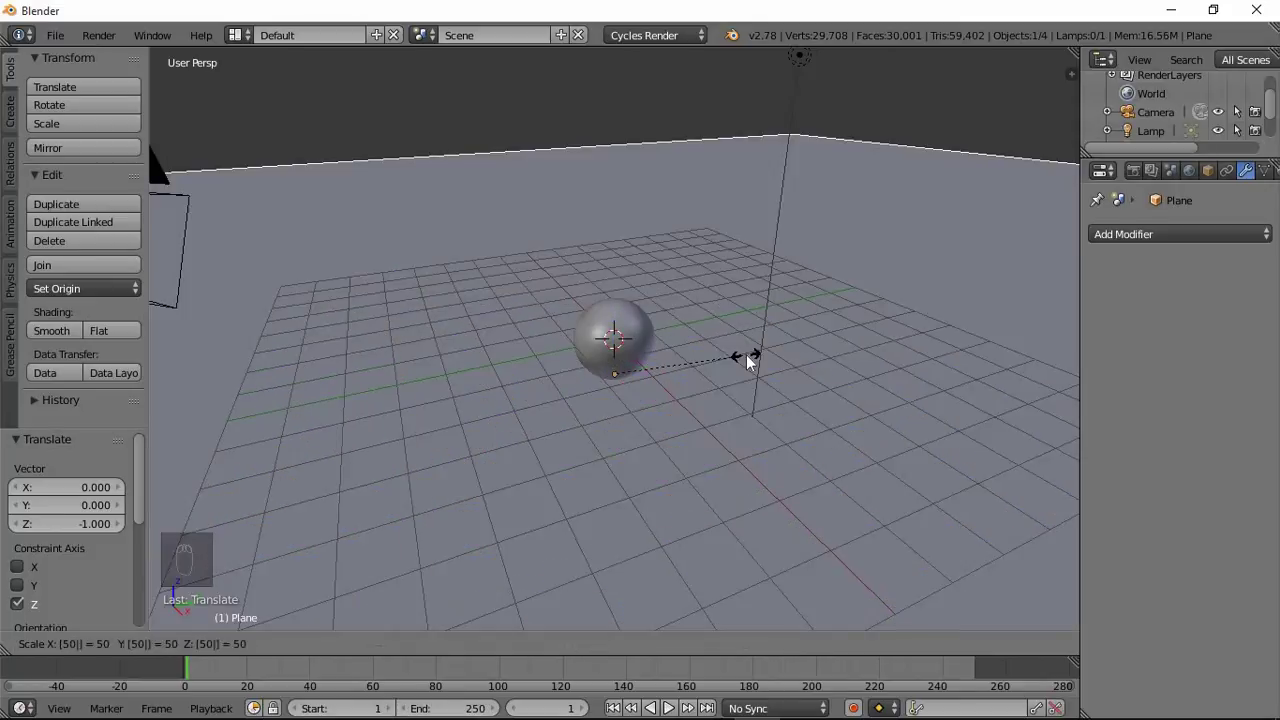
{"action": "key", "text": "Return"}
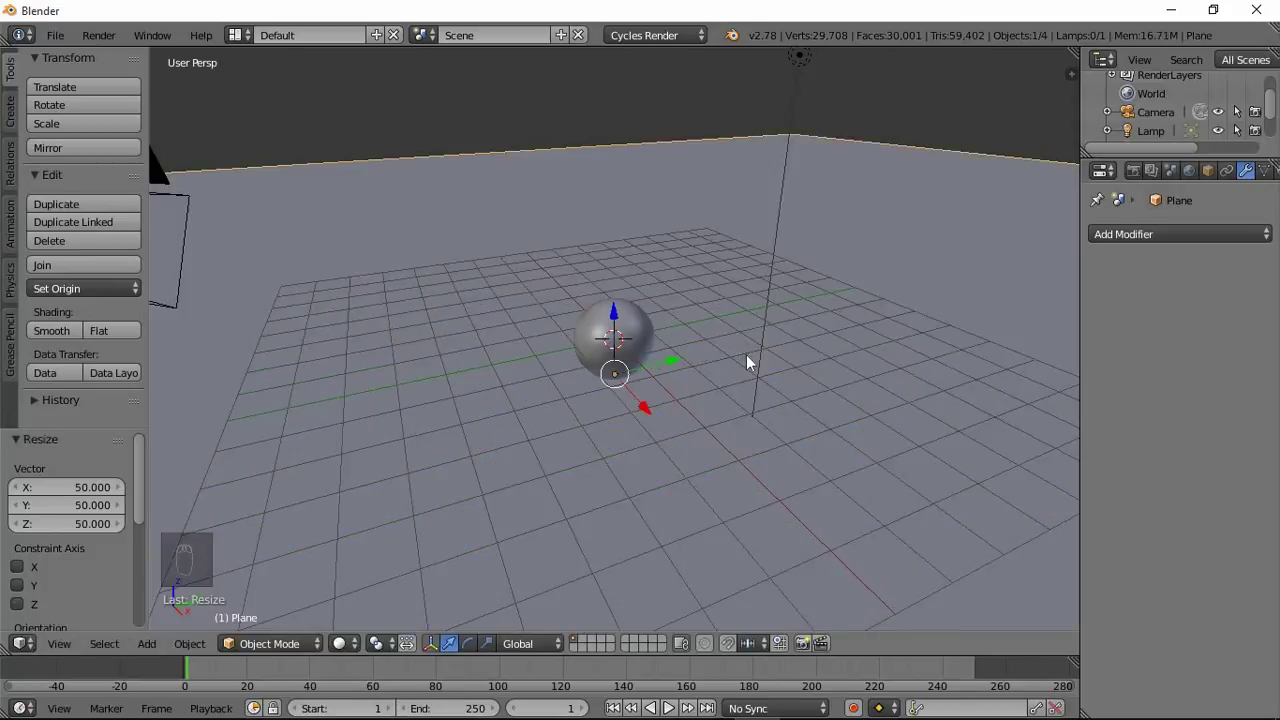
{"action": "scroll", "coordinate": [705, 357], "scroll_direction": "down", "scroll_amount": 3}
{"action": "scroll", "coordinate": [662, 371], "scroll_direction": "up", "scroll_amount": 4}
{"action": "middle_click_drag", "start_coordinate": [664, 370], "coordinate": [708, 350]}
{"action": "scroll", "coordinate": [710, 355], "scroll_direction": "down", "scroll_amount": 5}
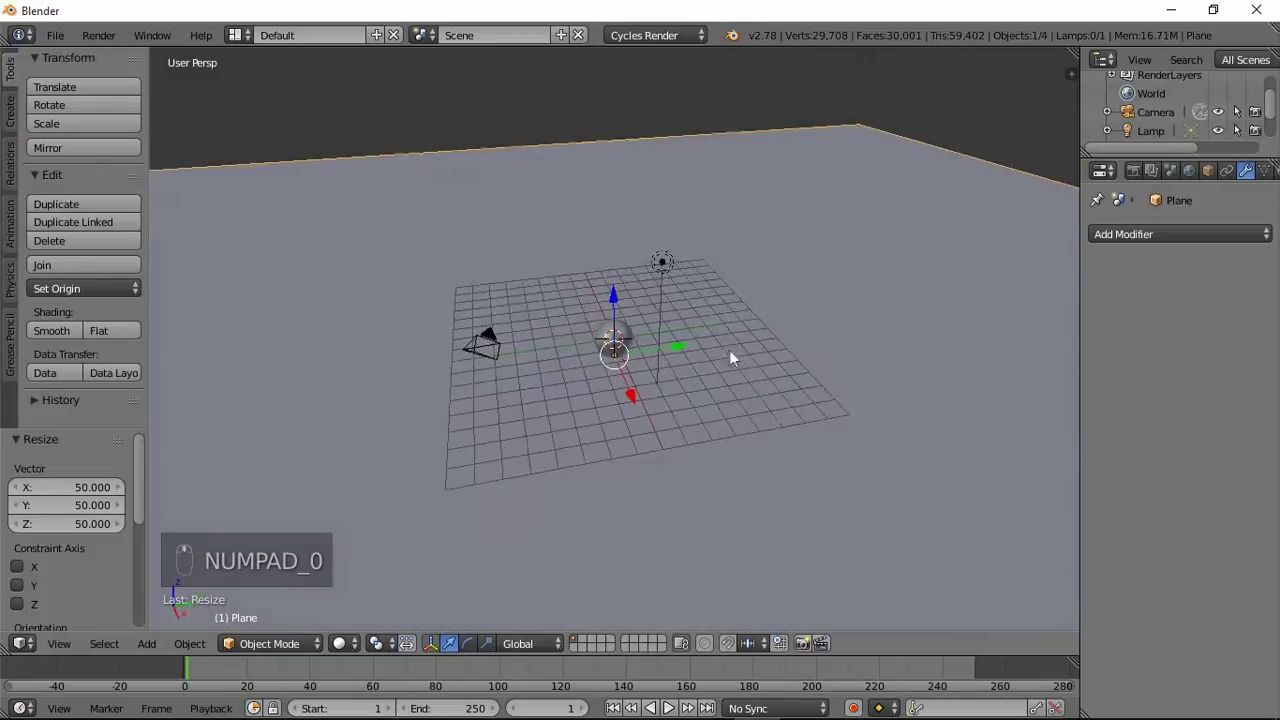
{"action": "middle_click_drag", "start_coordinate": [729, 350], "coordinate": [700, 300]}
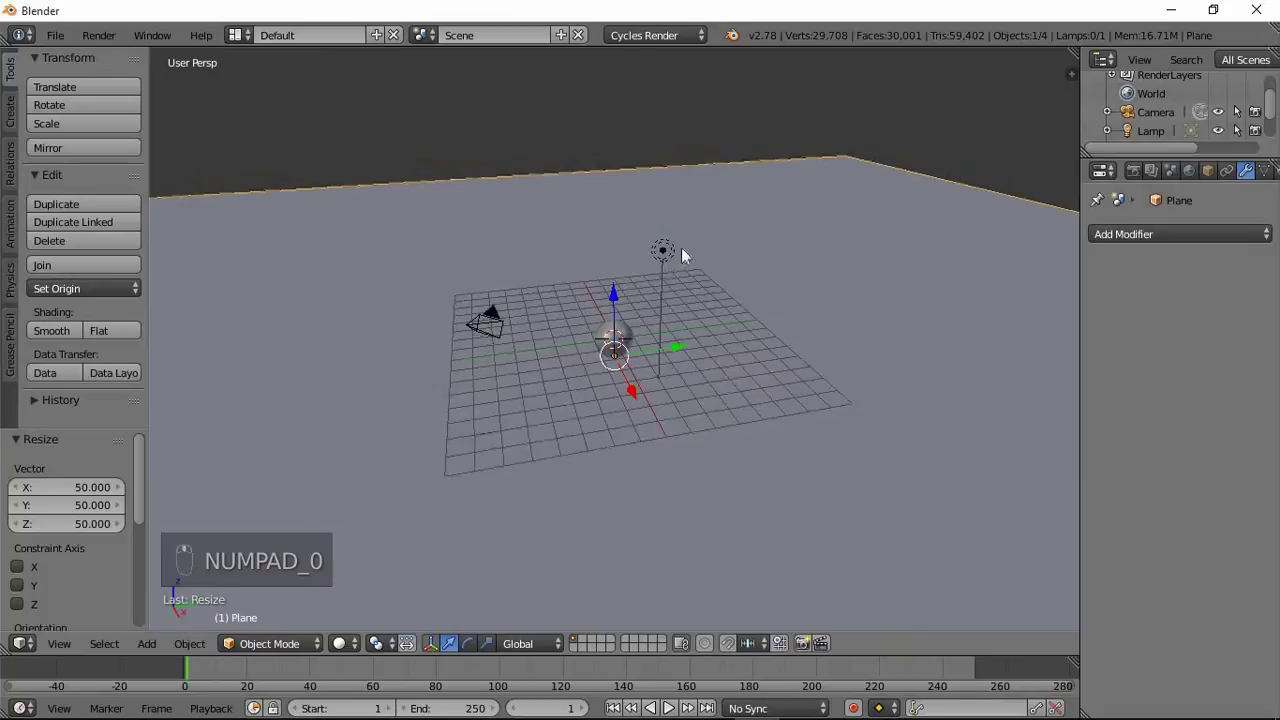
Step: Select the lamp and set its size to 2
{"action": "right_click", "coordinate": [663, 251]}
{"action": "right_click", "coordinate": [663, 251]}
{"action": "right_click", "coordinate": [663, 251]}
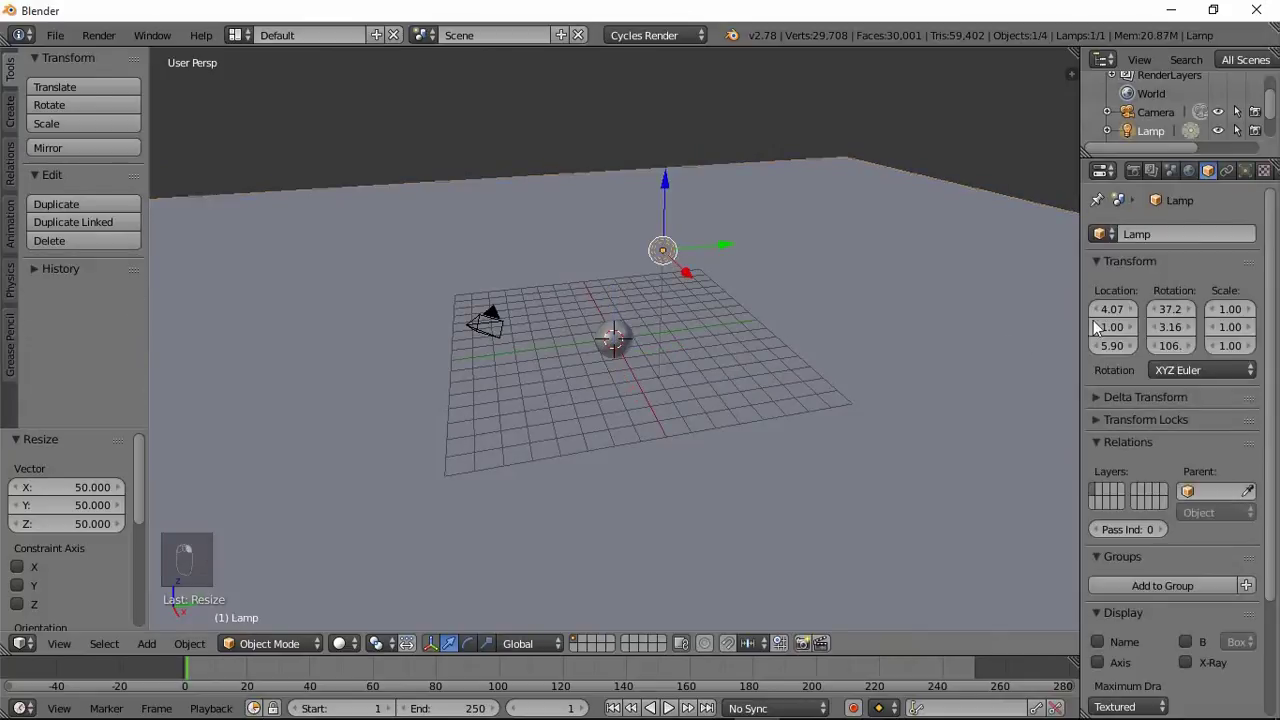
{"action": "left_click", "coordinate": [1245, 171]}
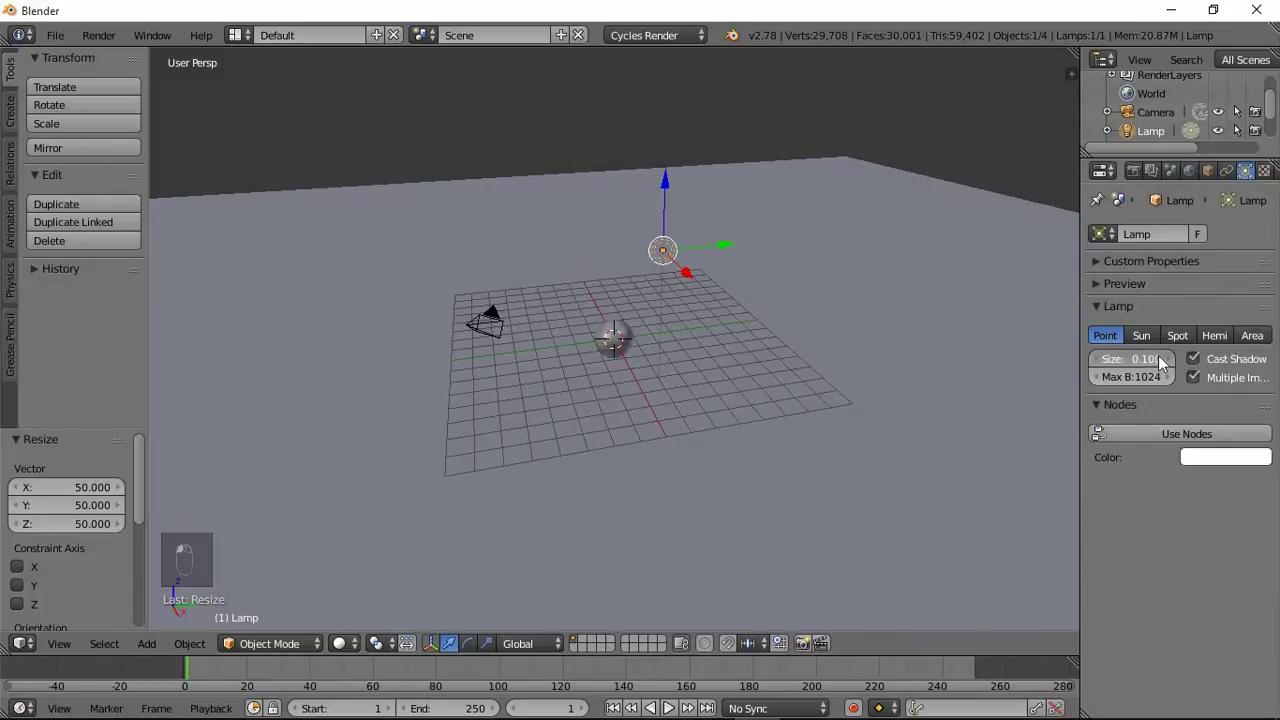
{"action": "key", "text": "KP_2"}
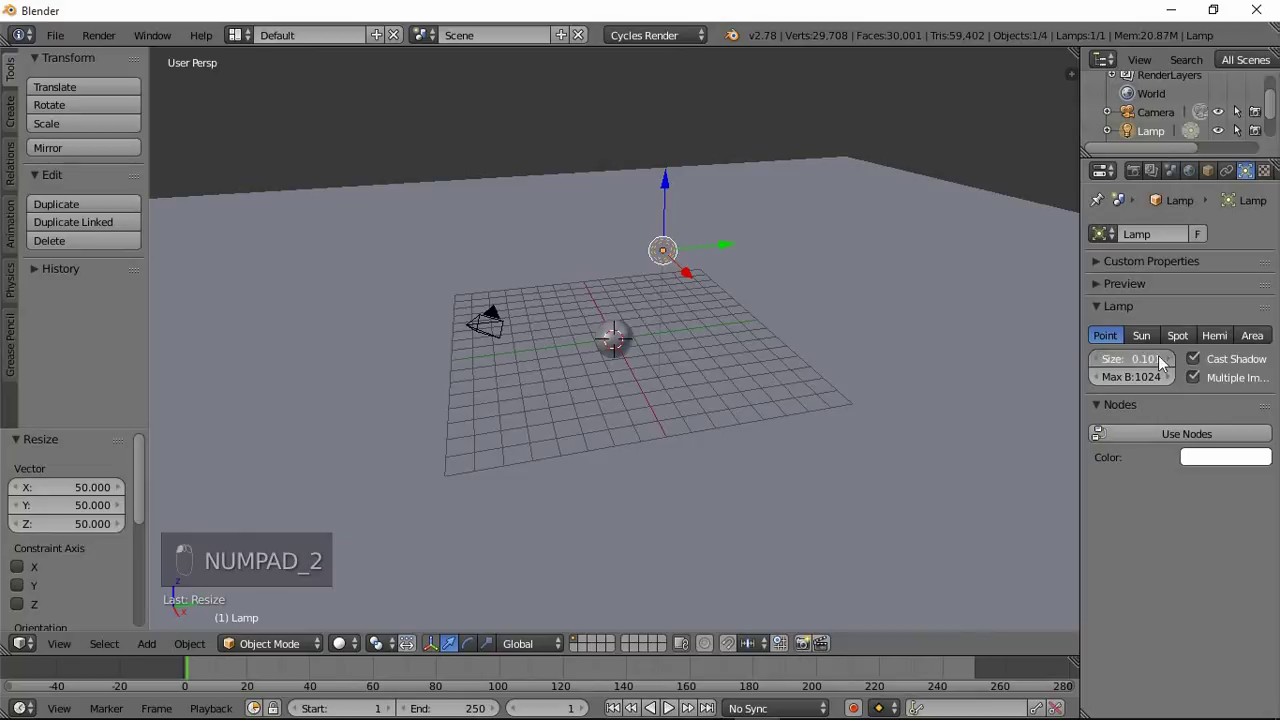
{"action": "left_click", "coordinate": [1145, 358]}
{"action": "type", "text": "2"}
{"action": "key", "text": "Return"}
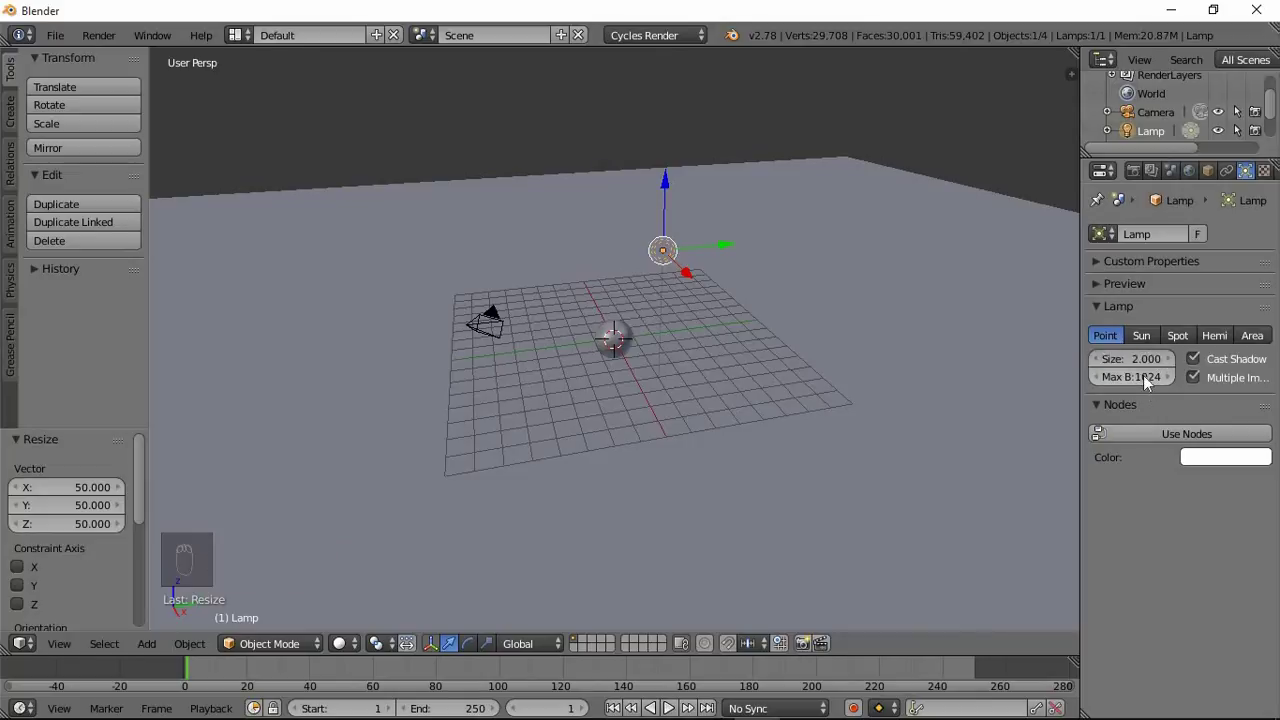
Step: Enable nodes on the lamp and set its emission strength to 3000
{"action": "left_click", "coordinate": [1162, 436]}
{"action": "left_click", "coordinate": [1203, 491]}
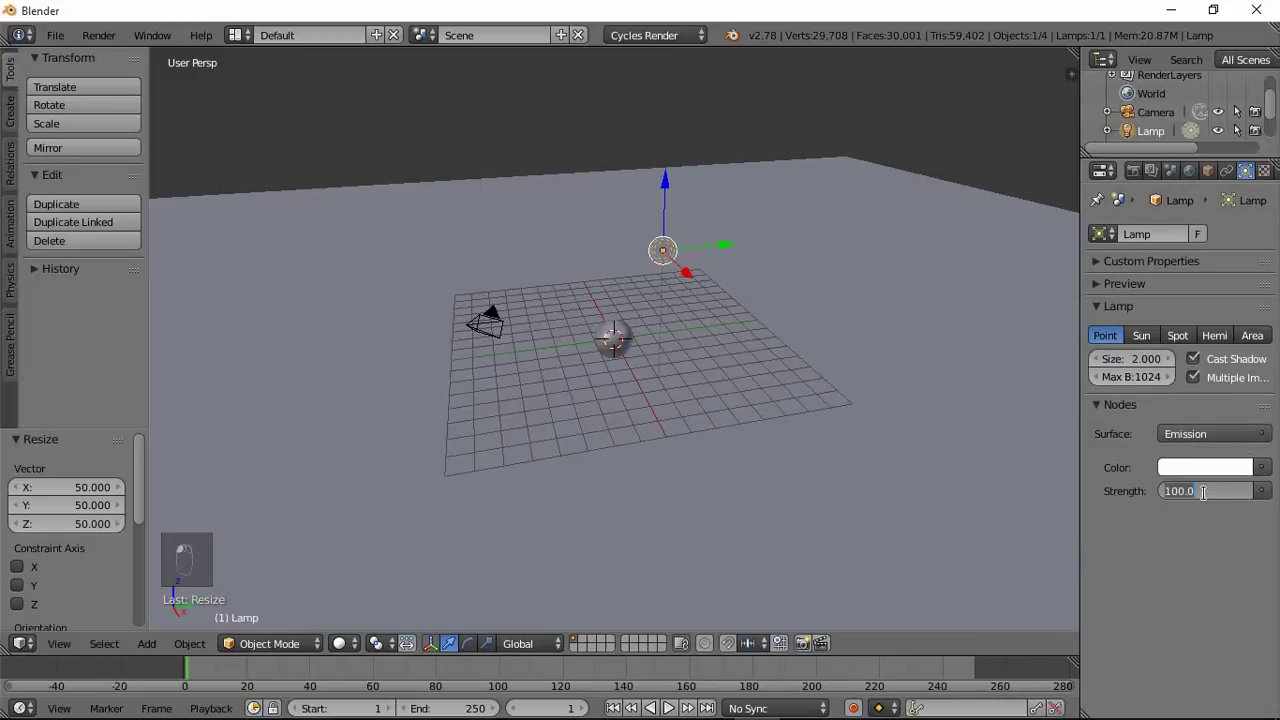
{"action": "type", "text": "300"}
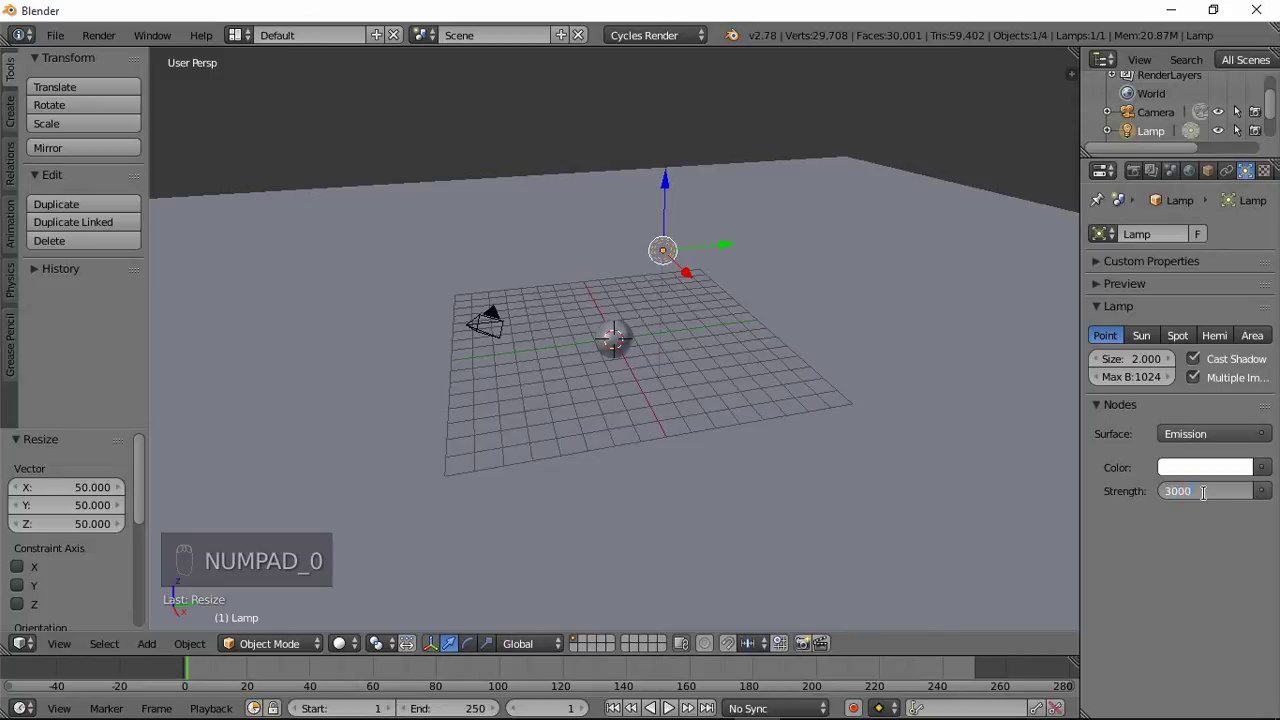
{"action": "key", "text": "Return"}
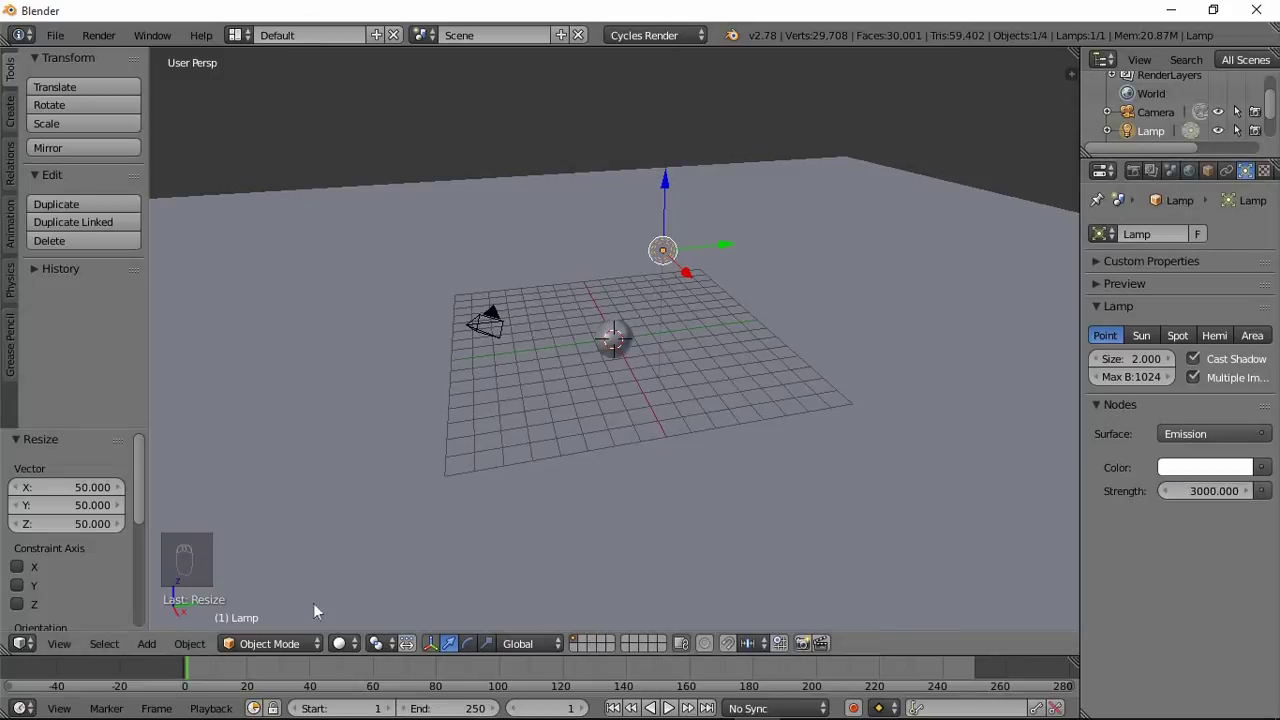
{"action": "left_click", "coordinate": [339, 644]}
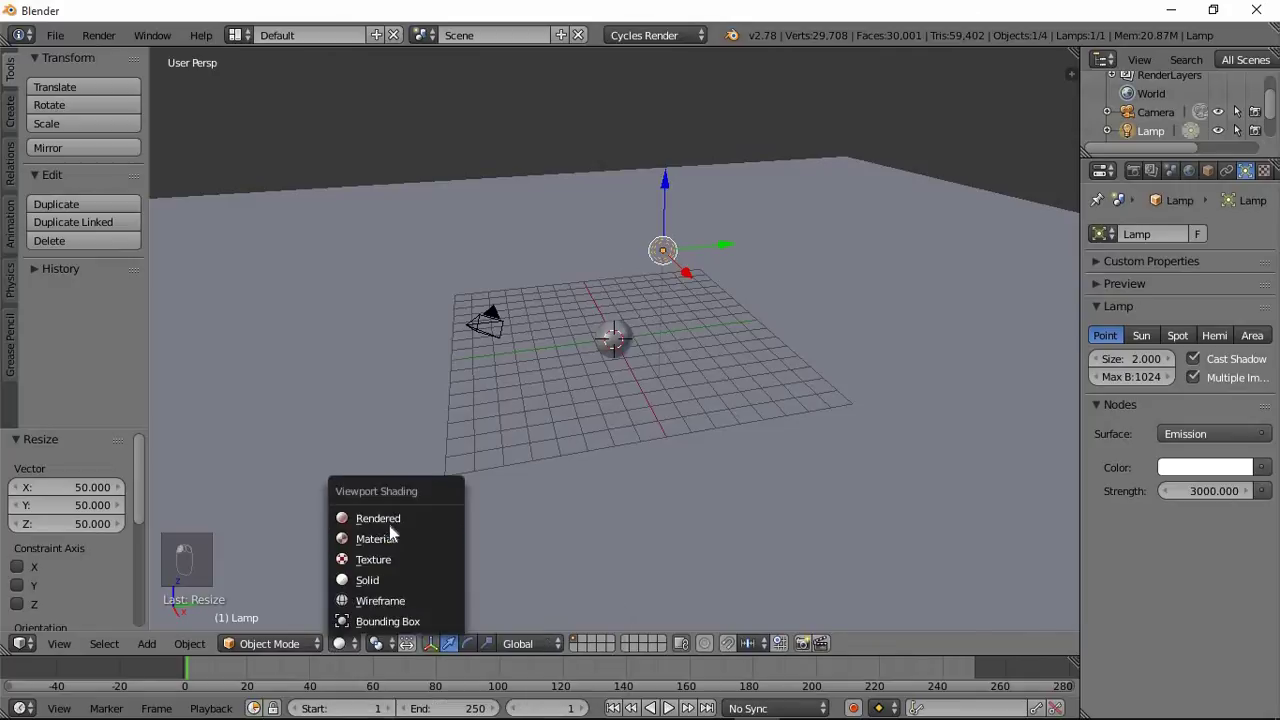
Step: Preview the lit scene in Rendered shading, then return to Solid shading
{"action": "left_click", "coordinate": [395, 516]}
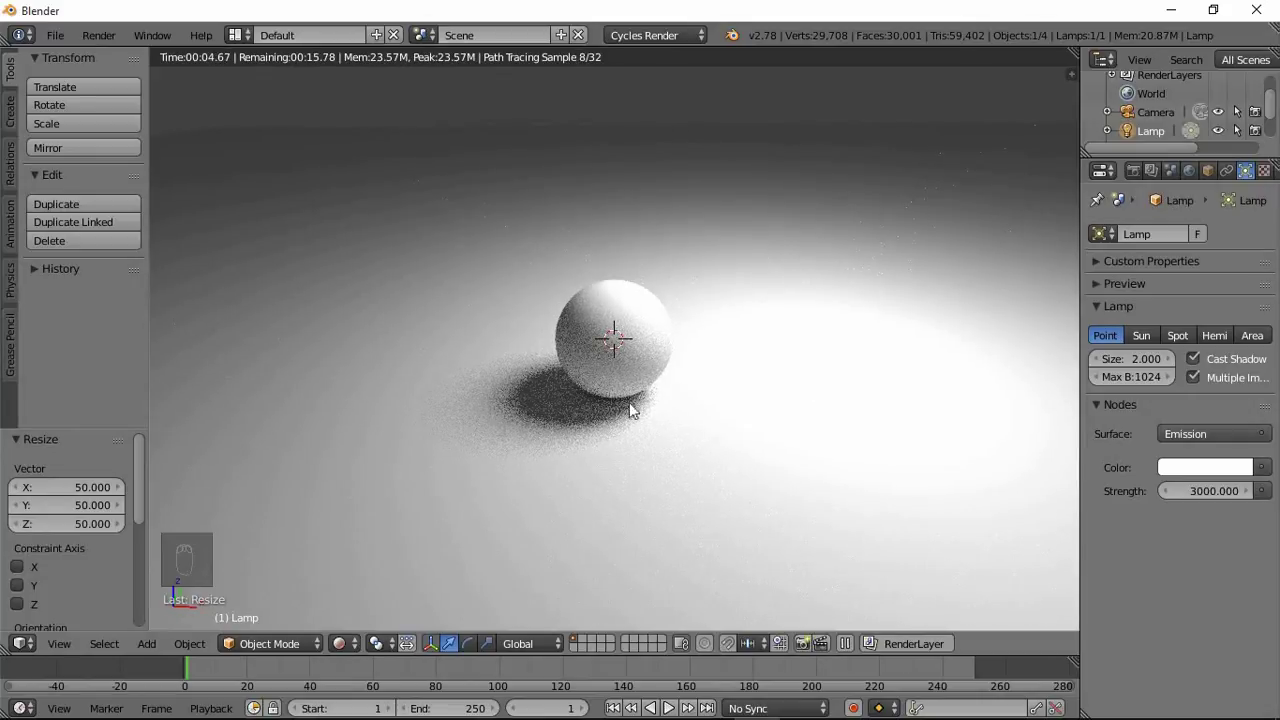
{"action": "left_click", "coordinate": [347, 643]}
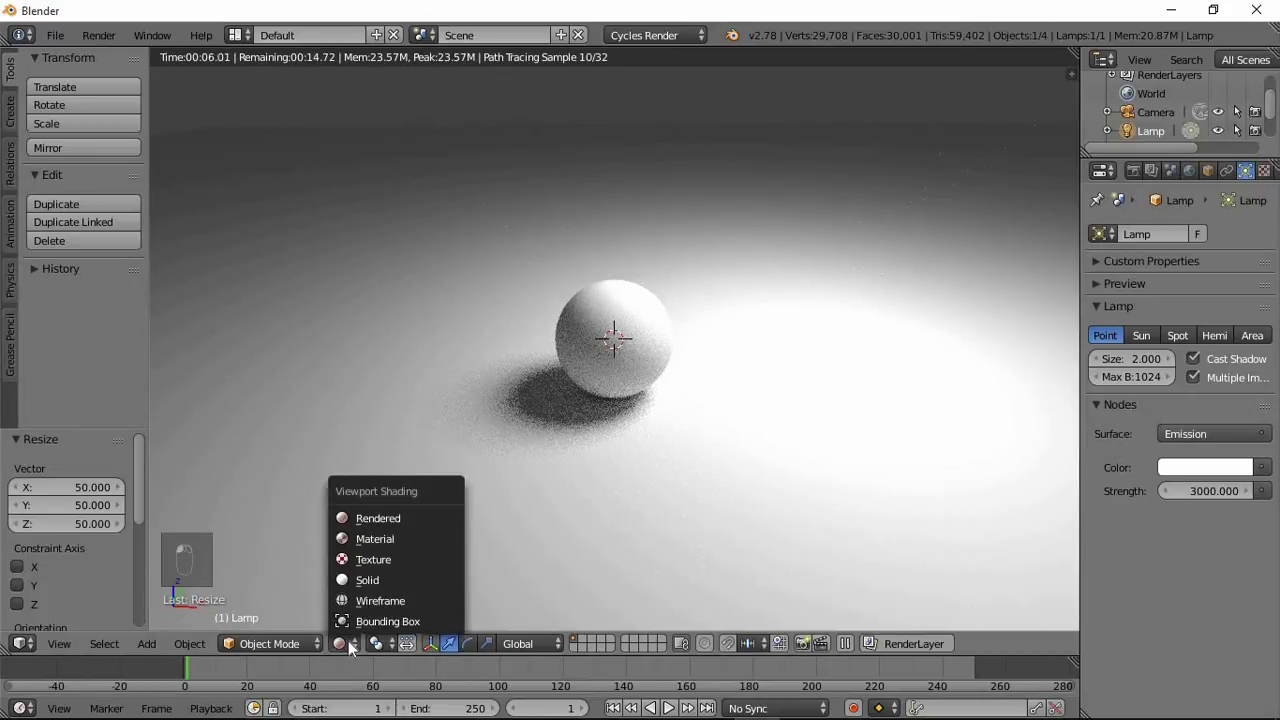
{"action": "left_click", "coordinate": [366, 581]}
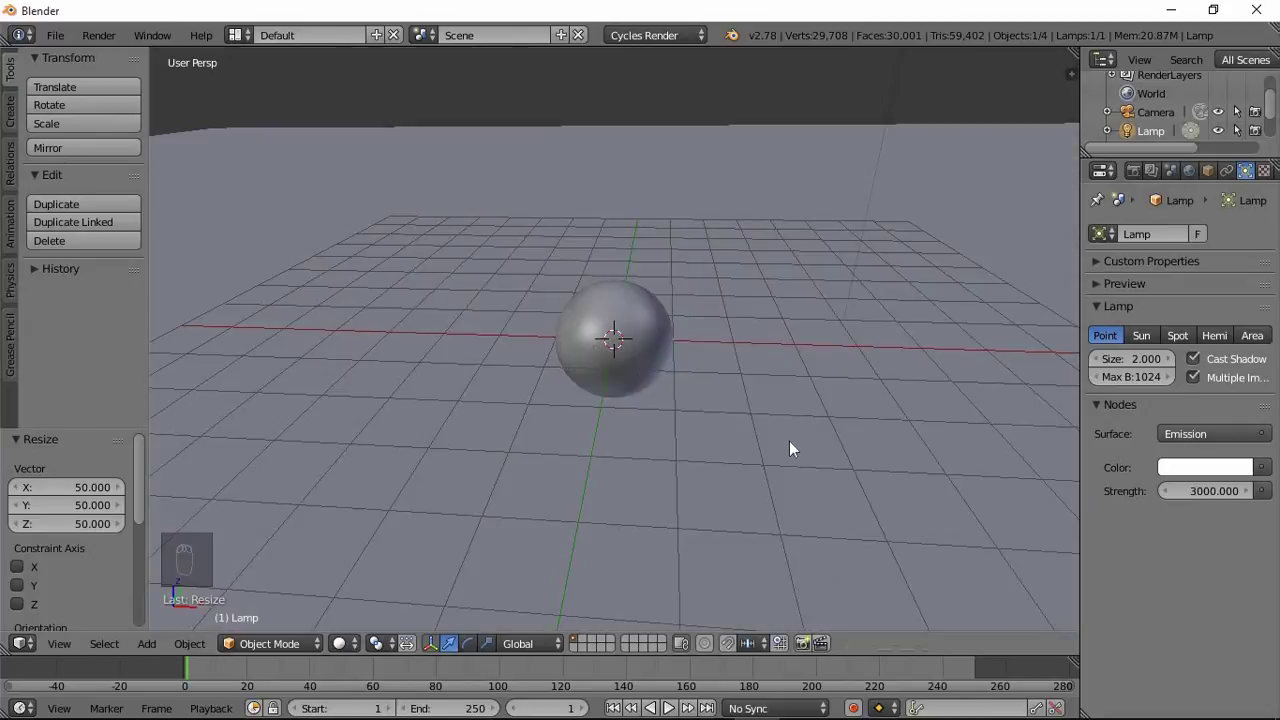
Step: Select the sphere, widen the Properties editor and show the World settings
{"action": "right_click", "coordinate": [603, 308]}
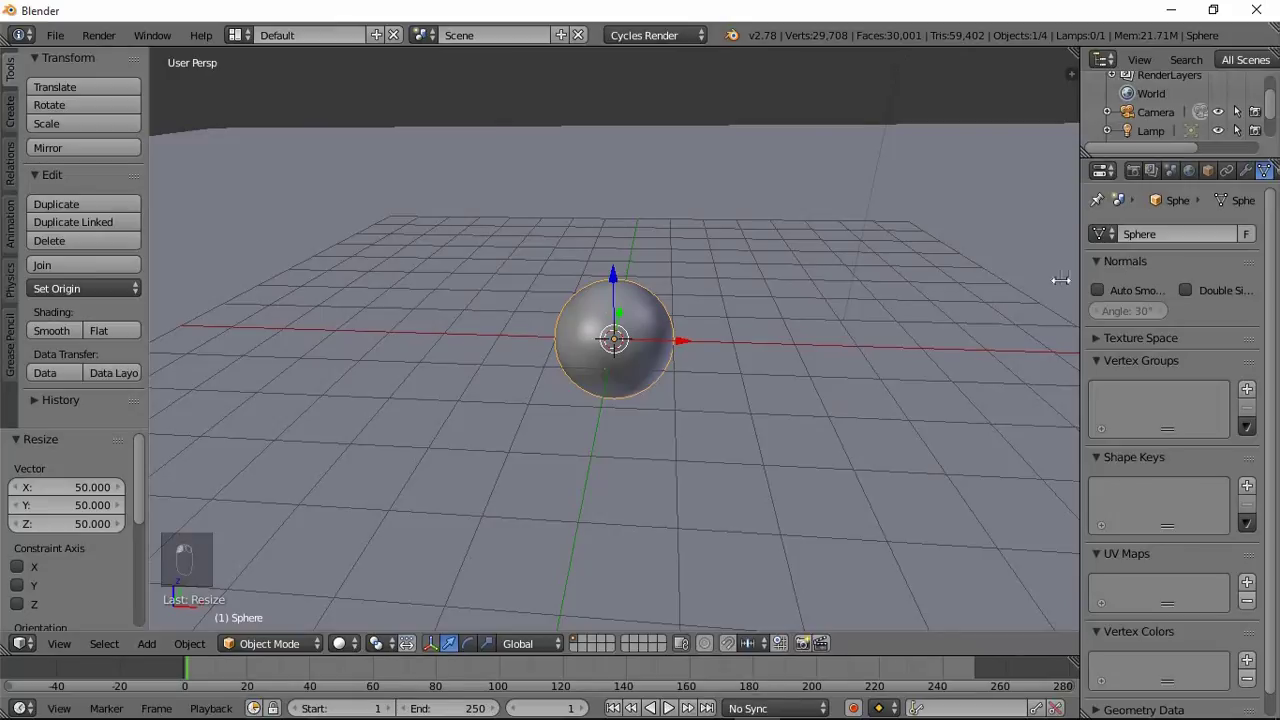
{"action": "left_click_drag", "start_coordinate": [1060, 280], "coordinate": [1003, 278]}
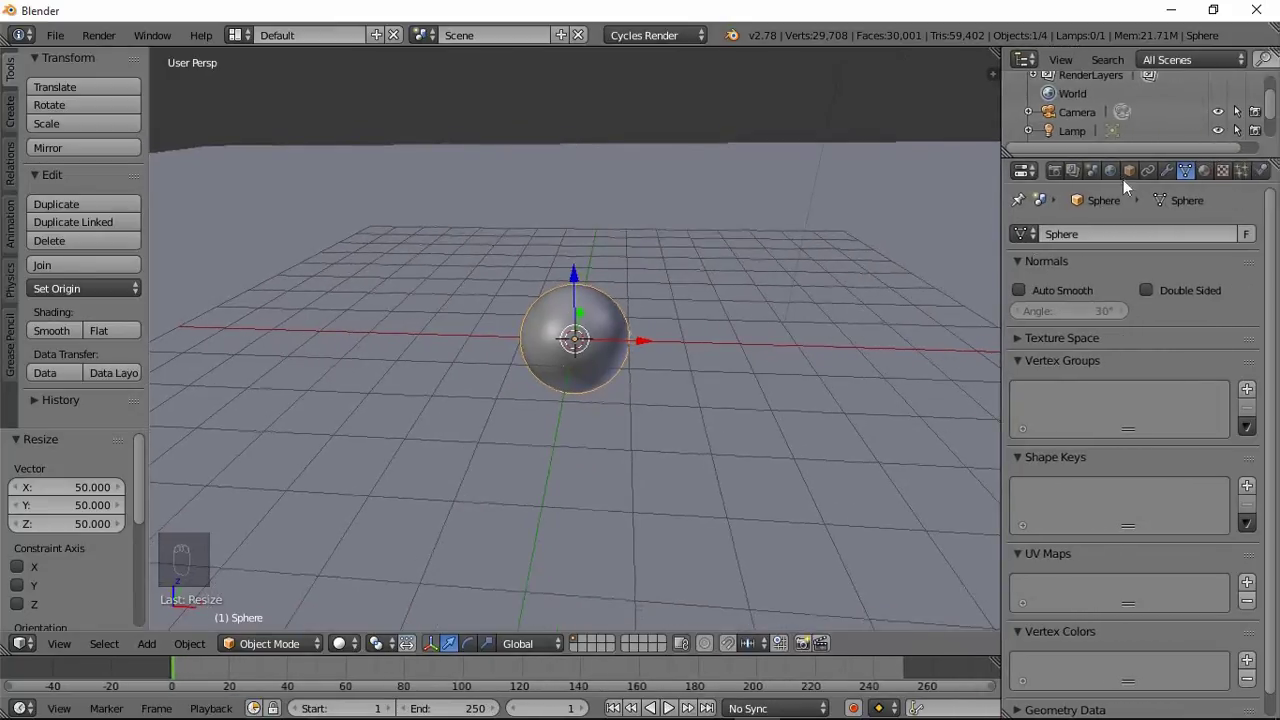
{"action": "left_click", "coordinate": [1112, 170]}
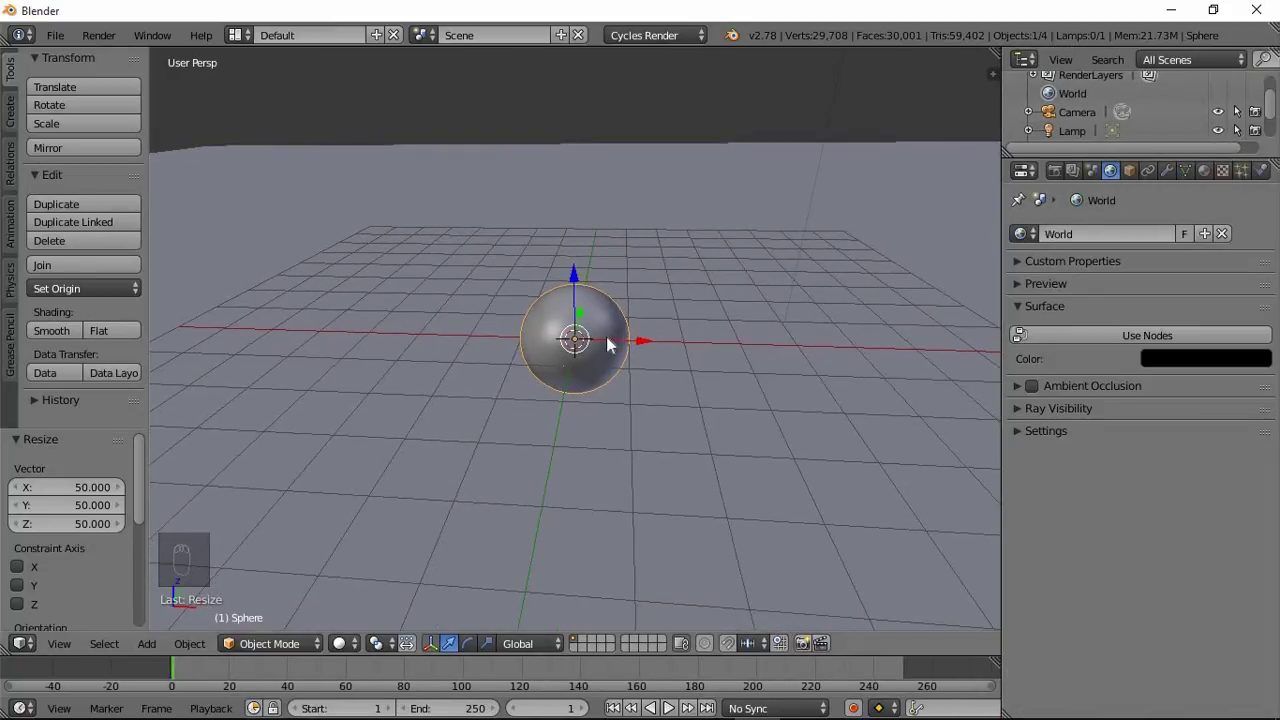
Step: Give the sphere a new Glass BSDF material tinted blue
{"action": "left_click", "coordinate": [1207, 171]}
{"action": "left_click", "coordinate": [1100, 294]}
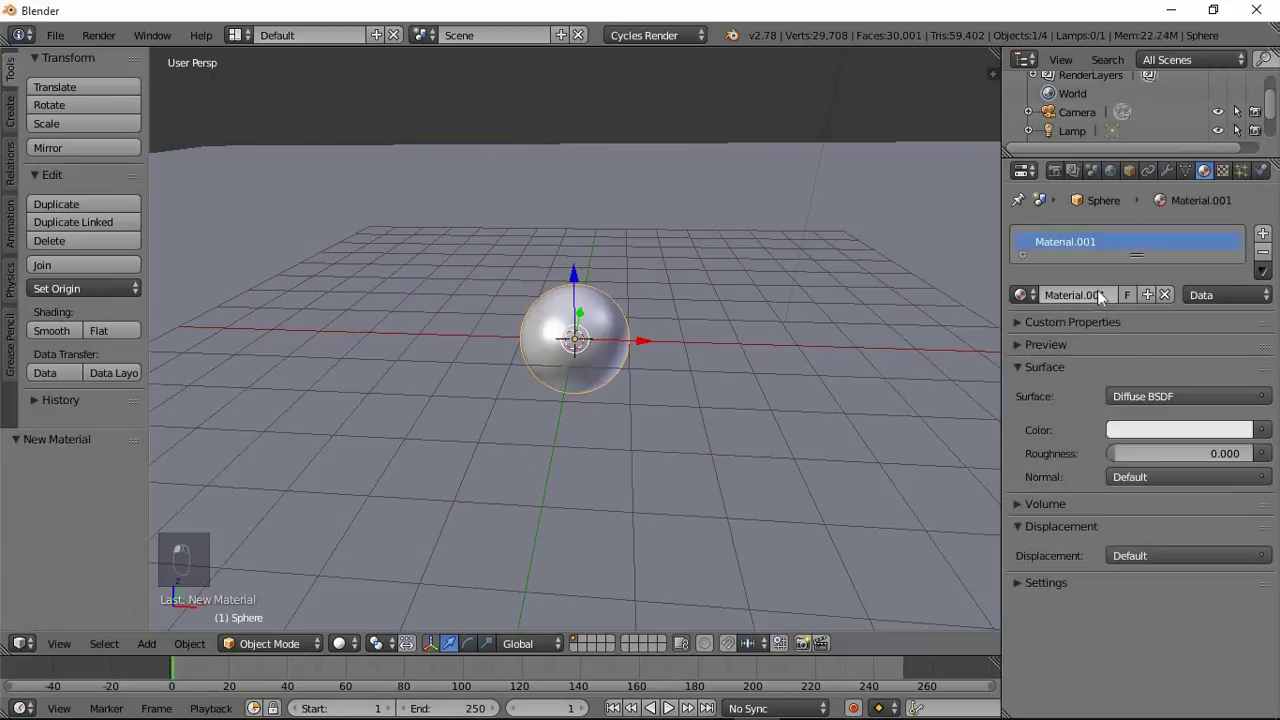
{"action": "left_click", "coordinate": [1151, 394]}
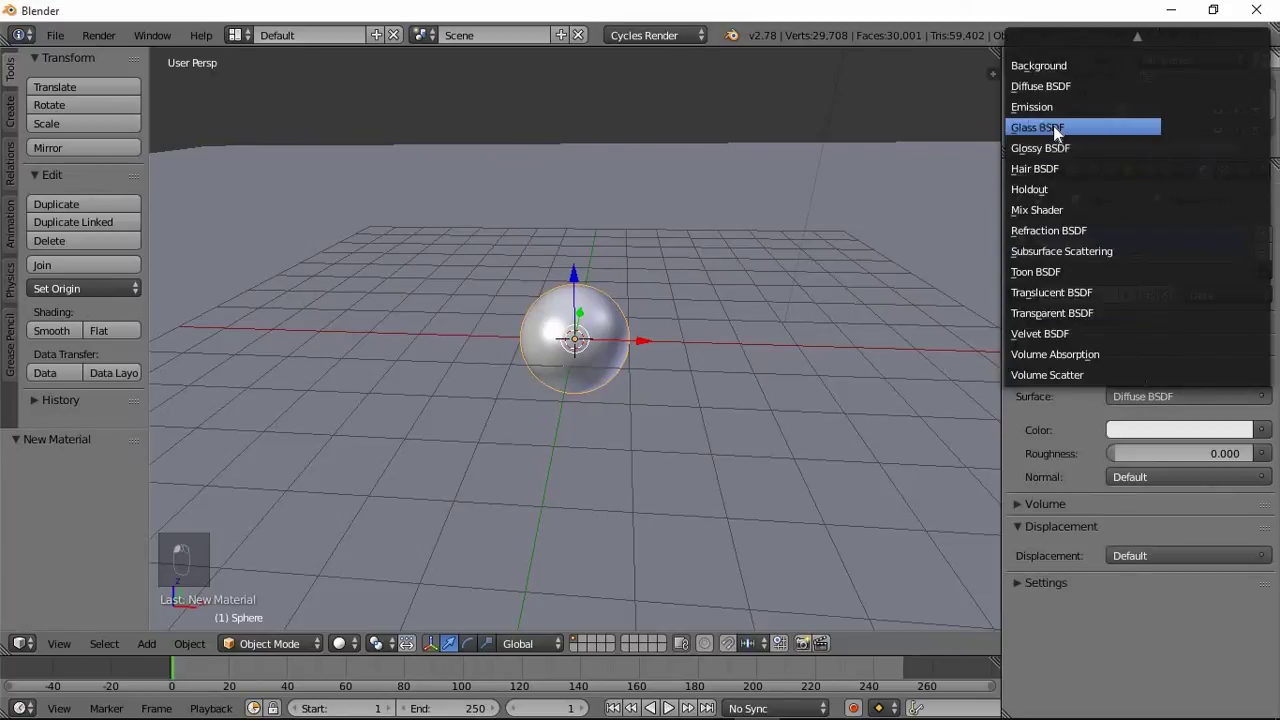
{"action": "left_click", "coordinate": [1055, 128]}
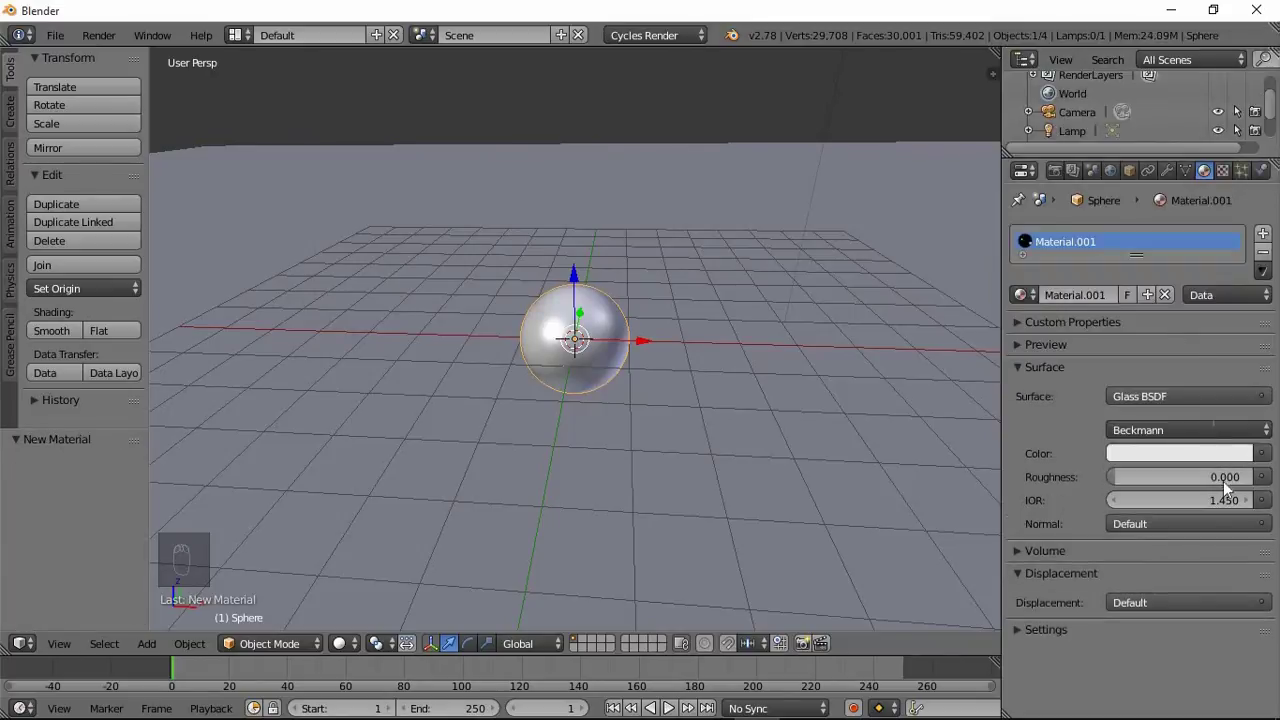
{"action": "left_click", "coordinate": [1173, 451]}
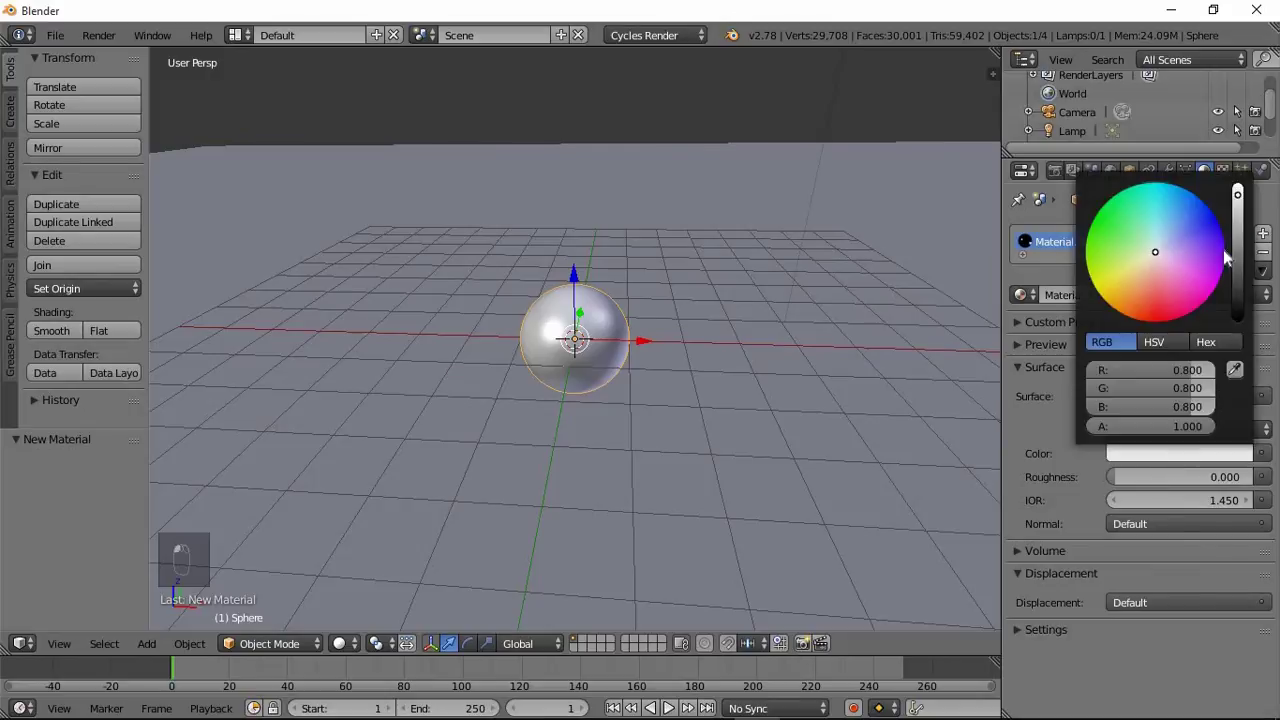
{"action": "left_click", "coordinate": [1238, 205]}
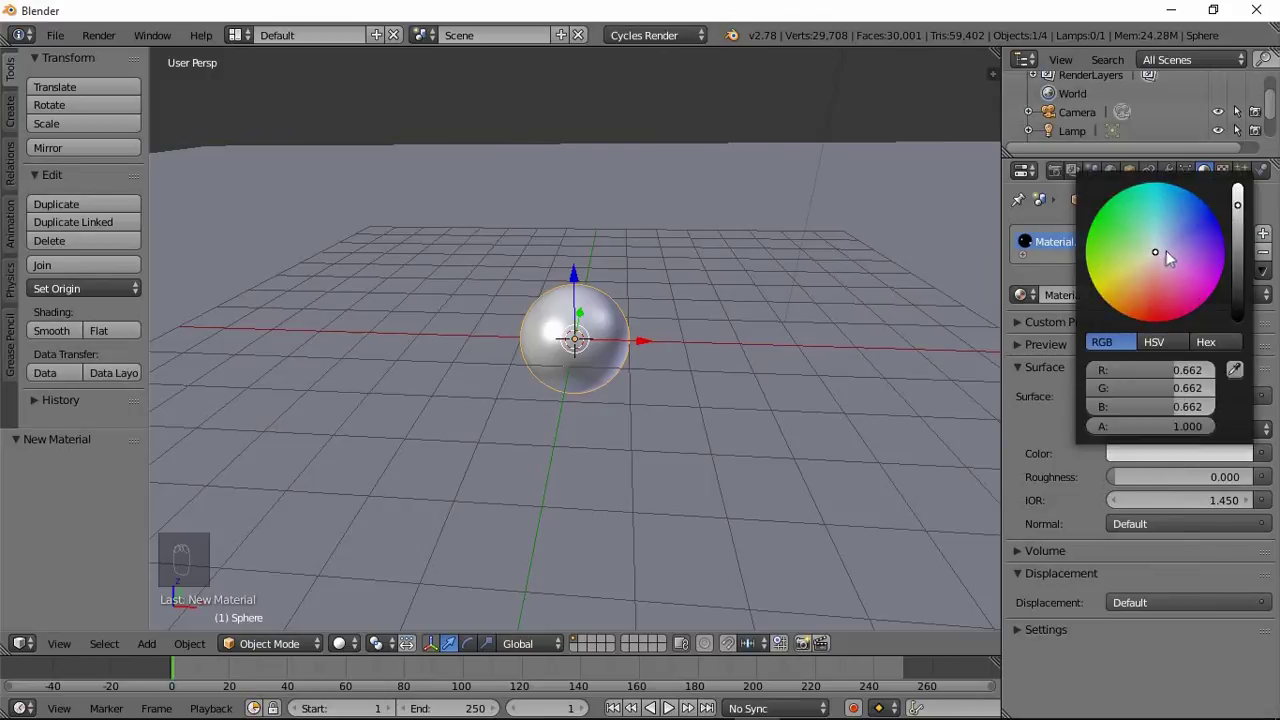
{"action": "left_click", "coordinate": [1160, 249]}
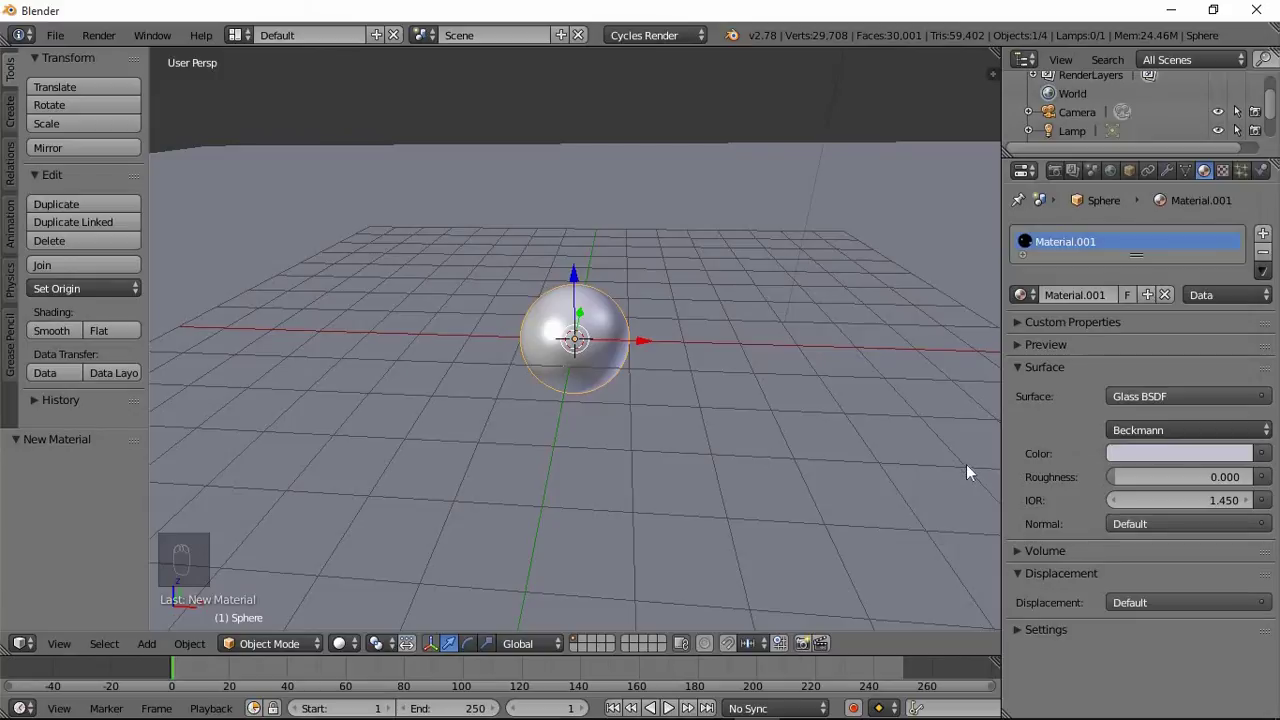
Step: Give the plane a new slightly darker Diffuse material and switch to live render
{"action": "right_click", "coordinate": [641, 442]}
{"action": "left_click", "coordinate": [1109, 296]}
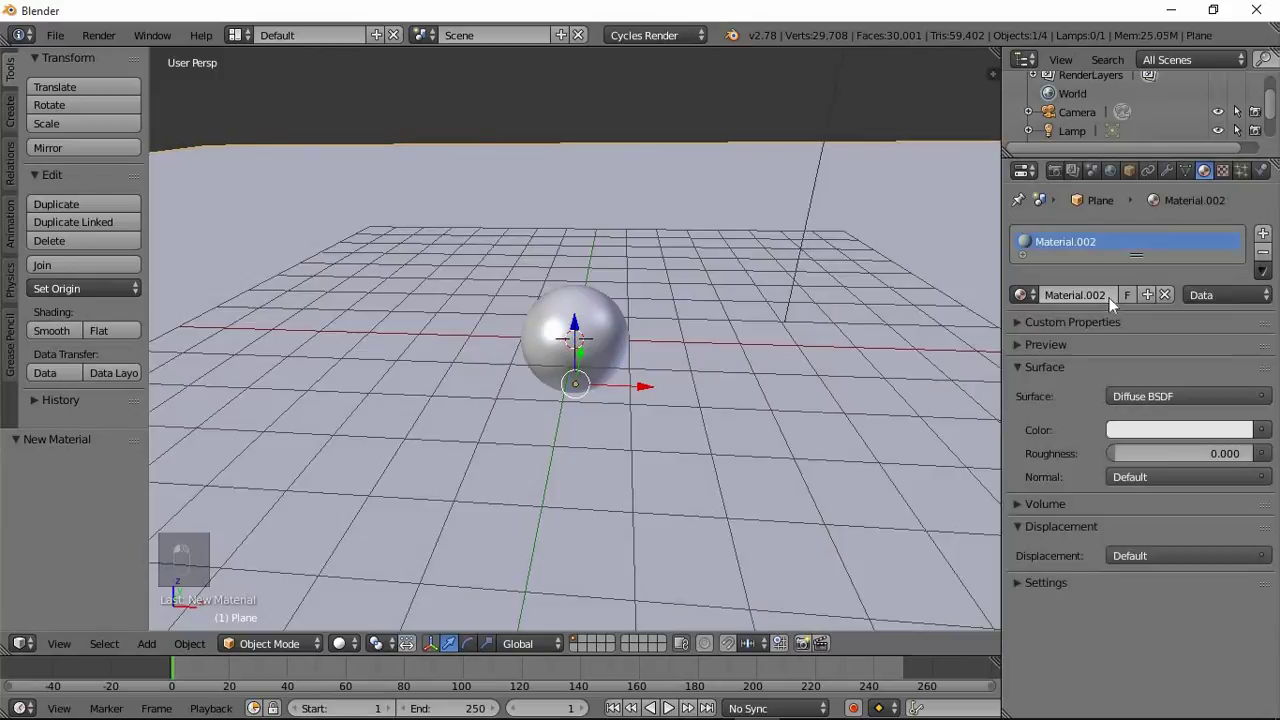
{"action": "left_click", "coordinate": [1143, 428]}
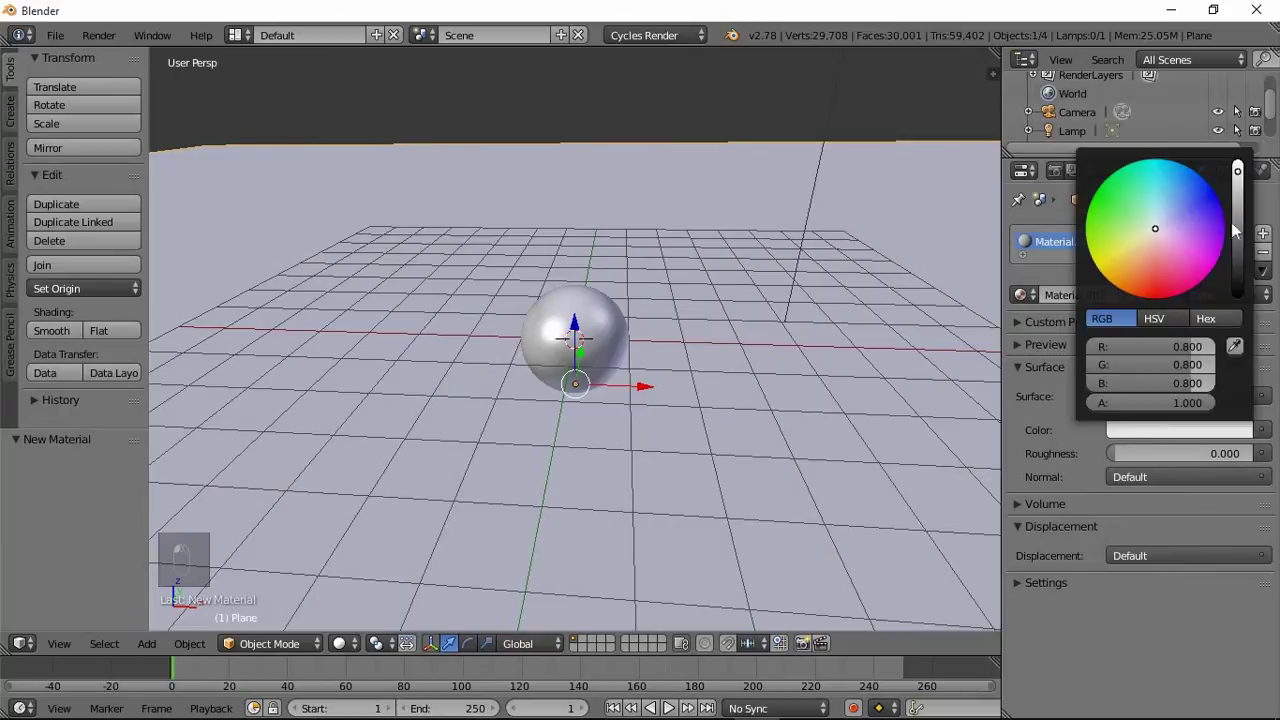
{"action": "left_click", "coordinate": [1237, 197]}
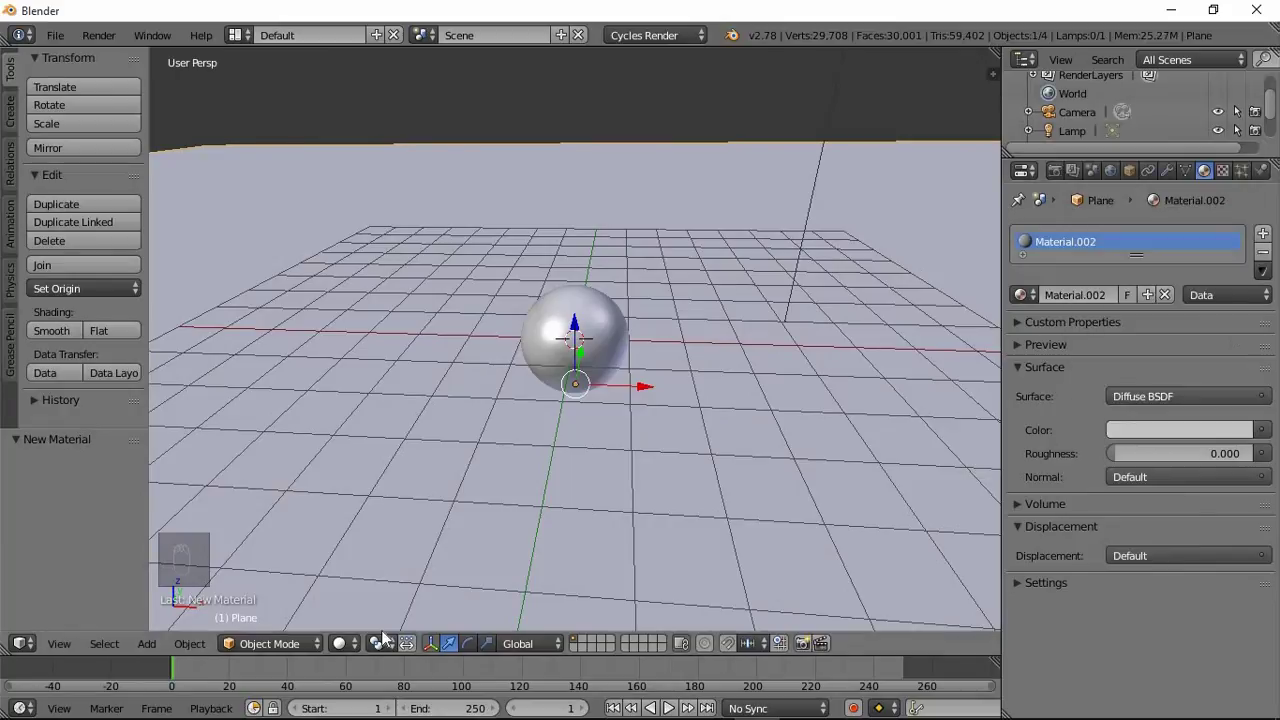
{"action": "left_click", "coordinate": [339, 643]}
{"action": "left_click", "coordinate": [375, 519]}
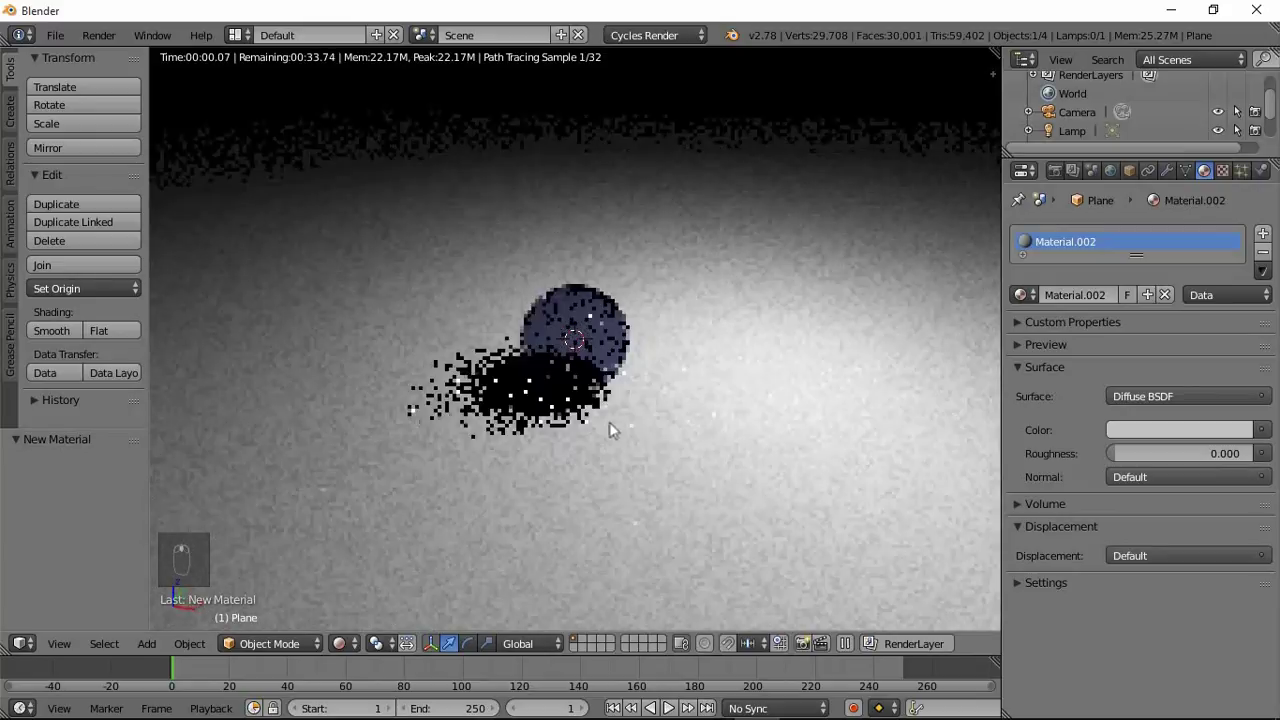
Step: Zoom in, reselect the sphere and lighten its blue glass colour in the picker
{"action": "scroll", "coordinate": [611, 430], "scroll_direction": "up", "scroll_amount": 3}
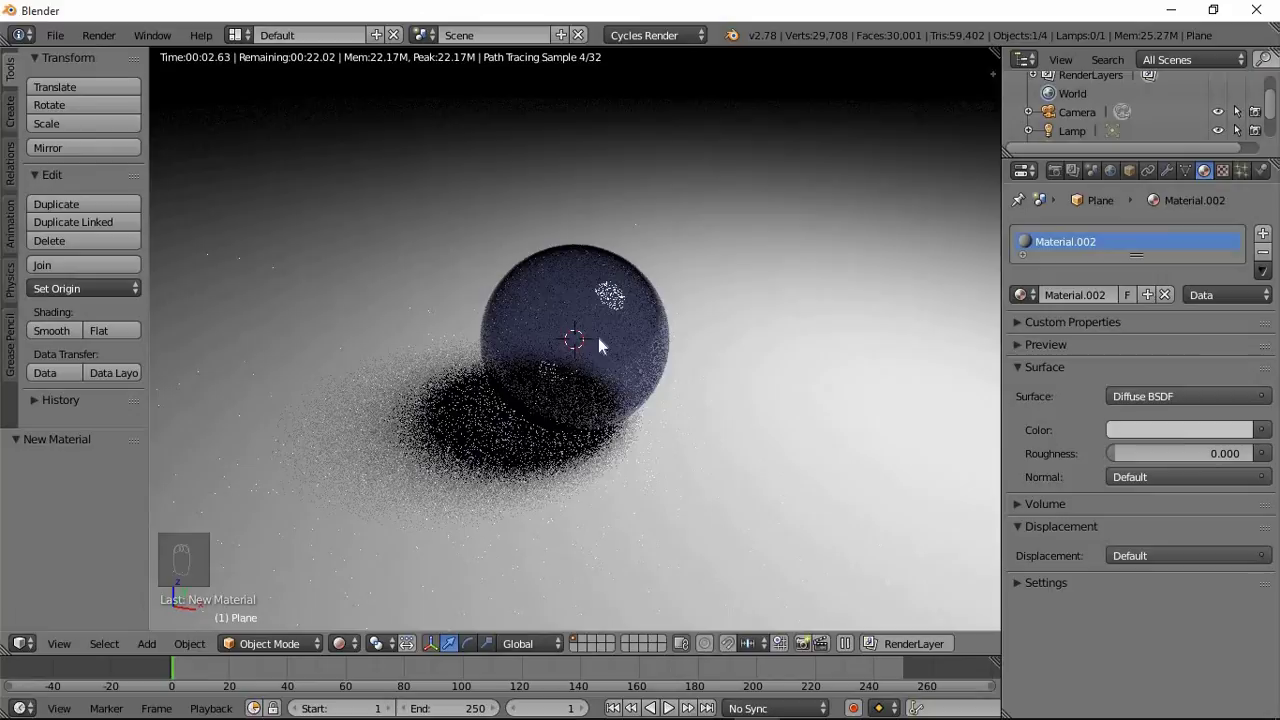
{"action": "right_click", "coordinate": [642, 346]}
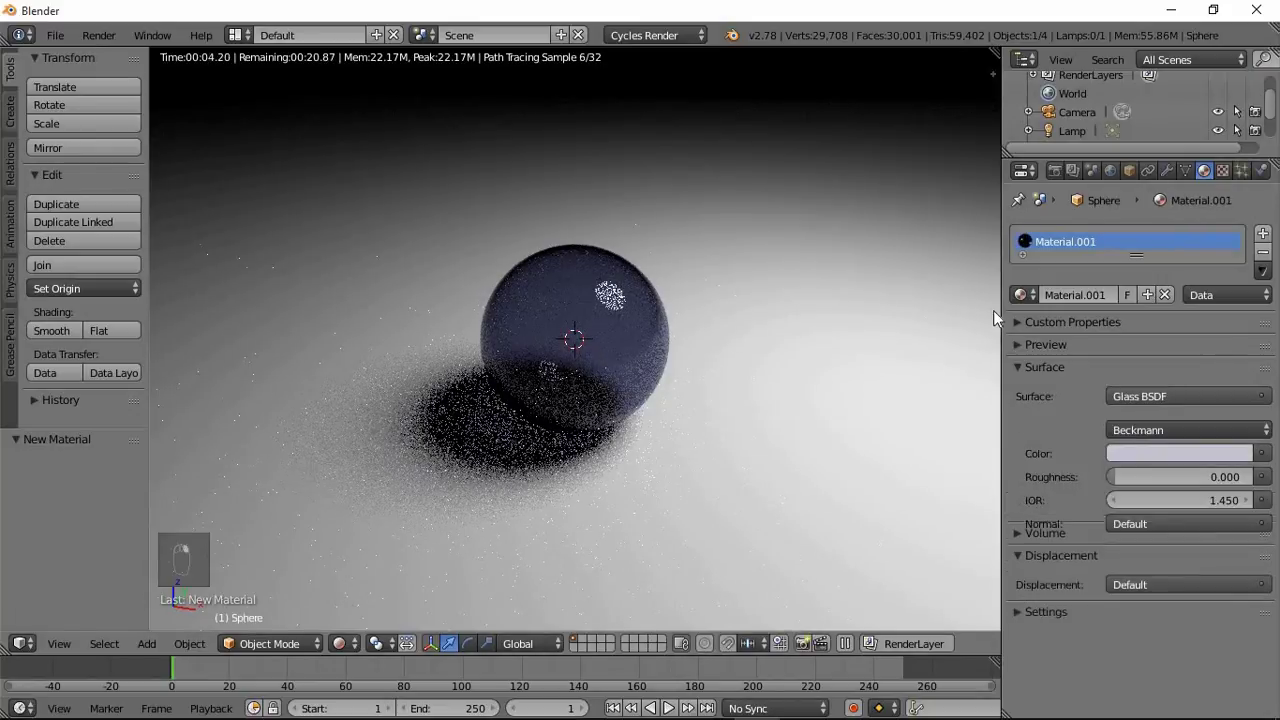
{"action": "left_click", "coordinate": [1200, 456]}
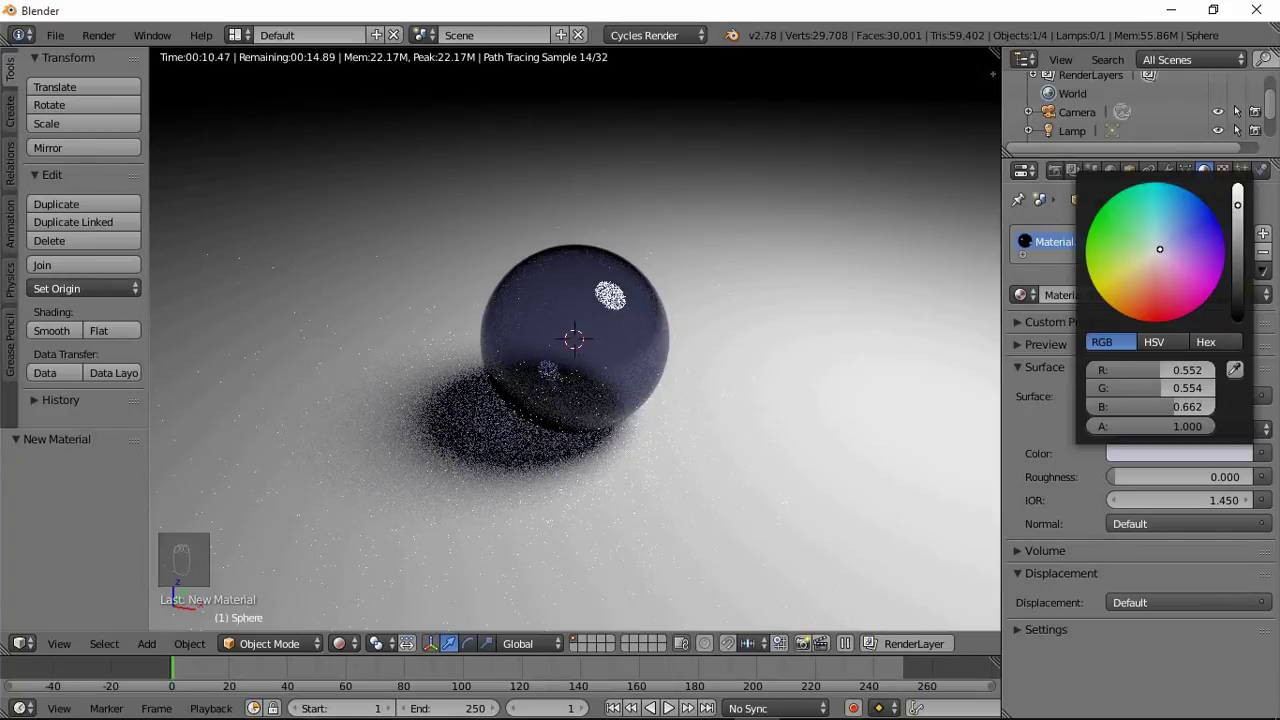
{"action": "left_click", "coordinate": [1240, 200]}
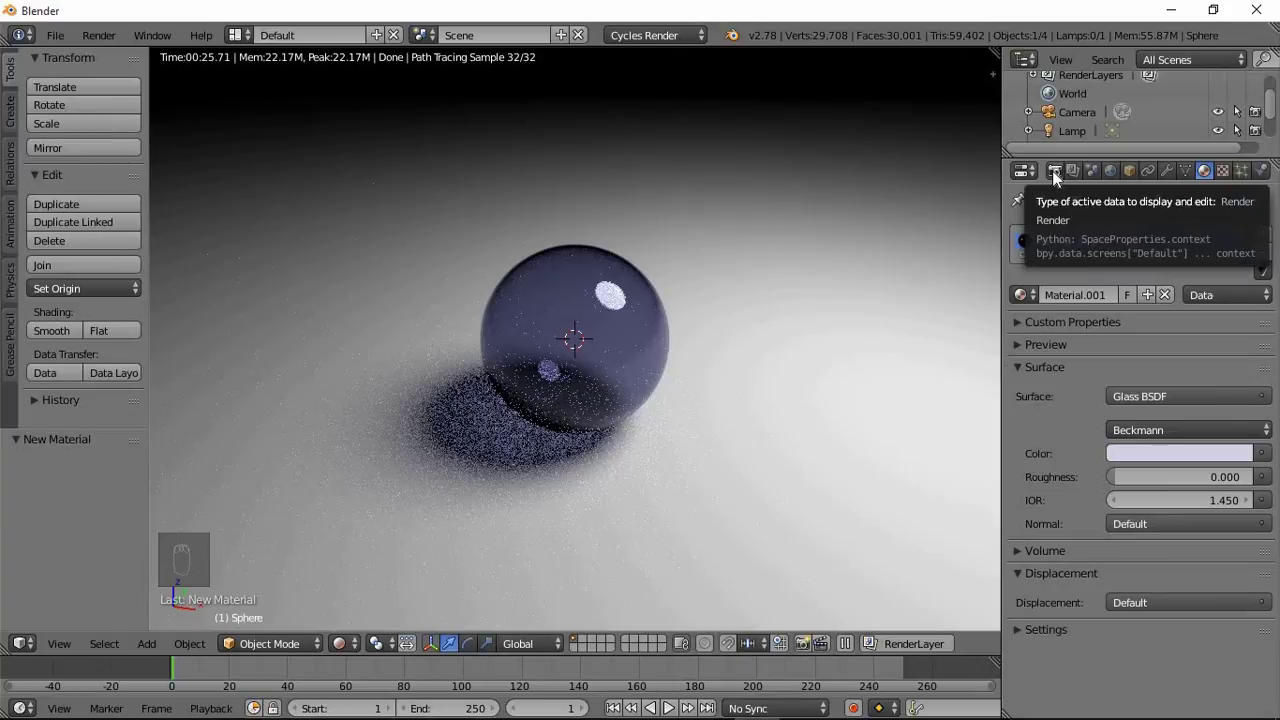
Step: Set the render resolution to 100% in the Render properties
{"action": "left_click", "coordinate": [1053, 170]}
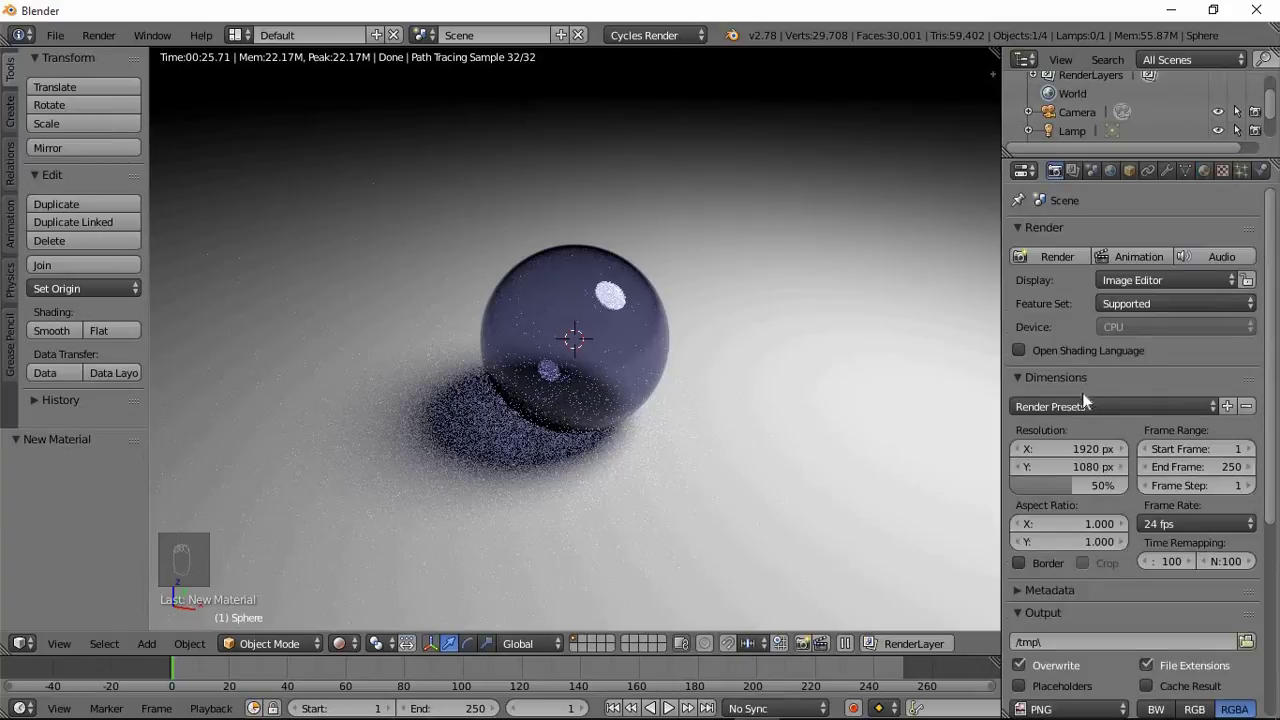
{"action": "scroll", "coordinate": [1082, 393], "scroll_direction": "down", "scroll_amount": 3}
{"action": "left_click_drag", "start_coordinate": [1071, 380], "coordinate": [1145, 373]}
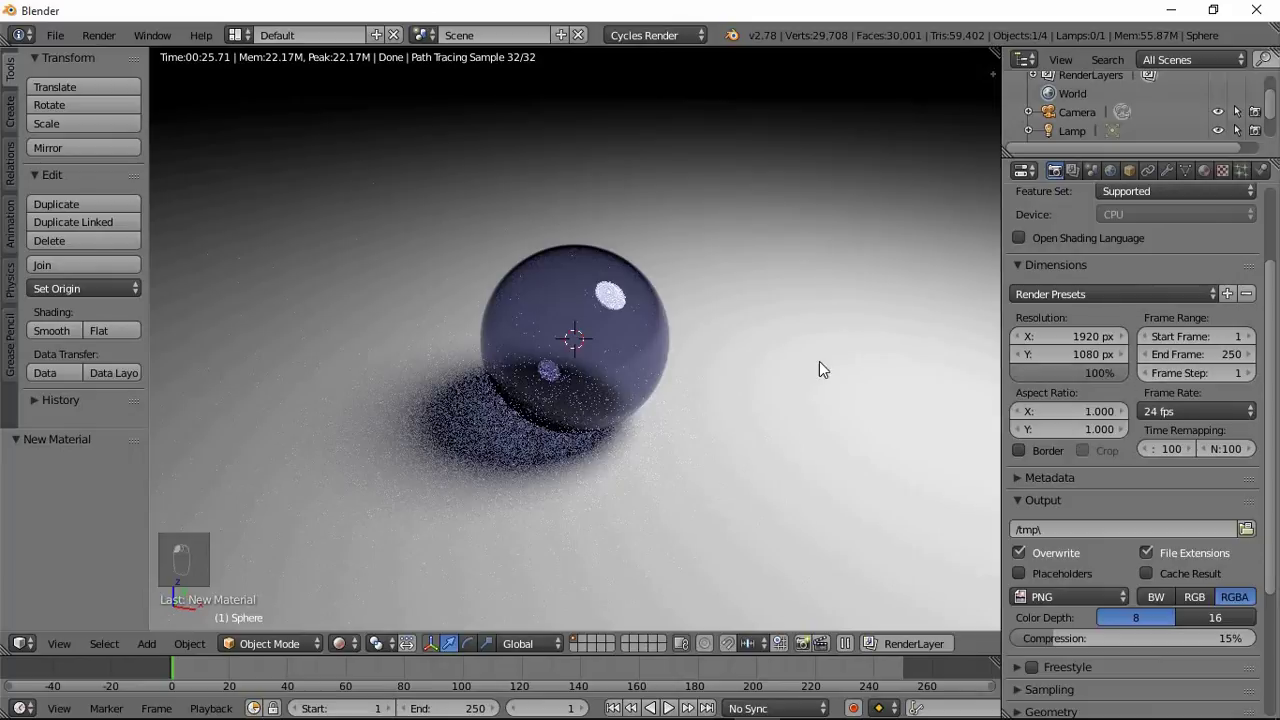
{"action": "scroll", "coordinate": [1144, 459], "scroll_direction": "down", "scroll_amount": 2}
{"action": "scroll", "coordinate": [1152, 457], "scroll_direction": "down", "scroll_amount": 2}
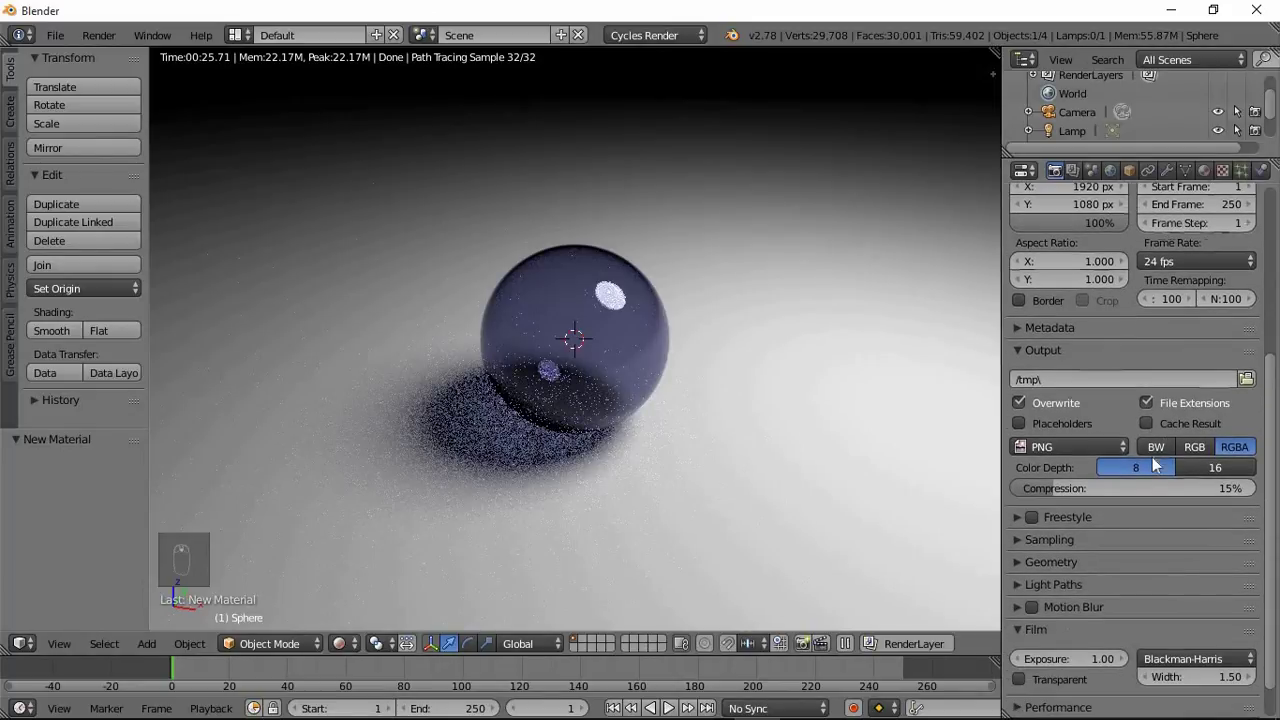
{"action": "scroll", "coordinate": [1152, 460], "scroll_direction": "down", "scroll_amount": 1}
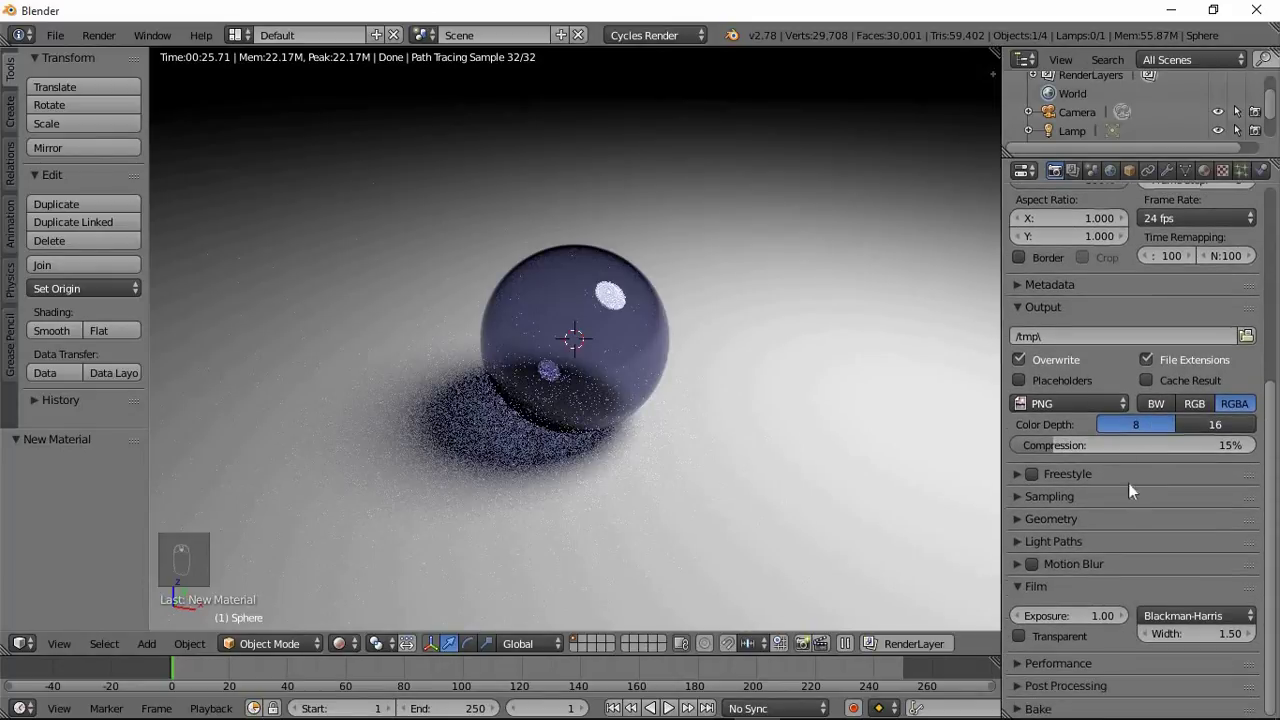
Step: Set the final render samples to 300
{"action": "left_click", "coordinate": [1016, 497]}
{"action": "scroll", "coordinate": [1180, 540], "scroll_direction": "down", "scroll_amount": 2}
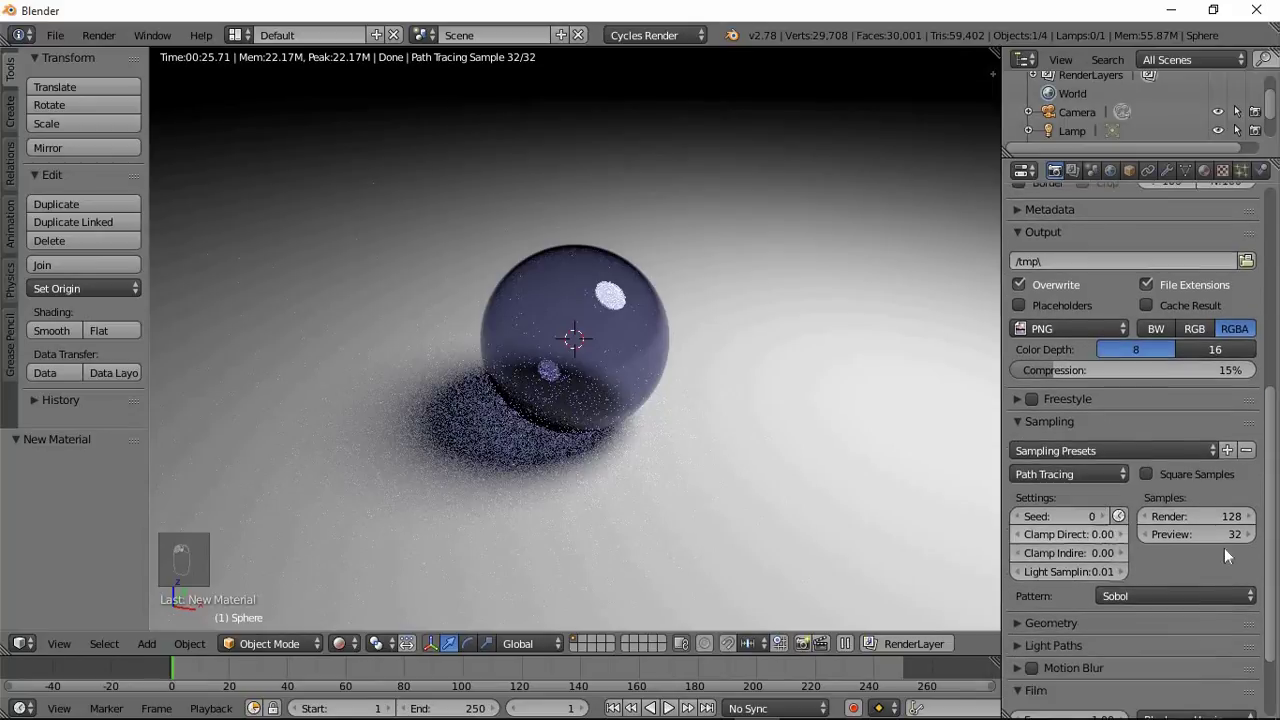
{"action": "left_click", "coordinate": [1219, 516]}
{"action": "type", "text": "300"}
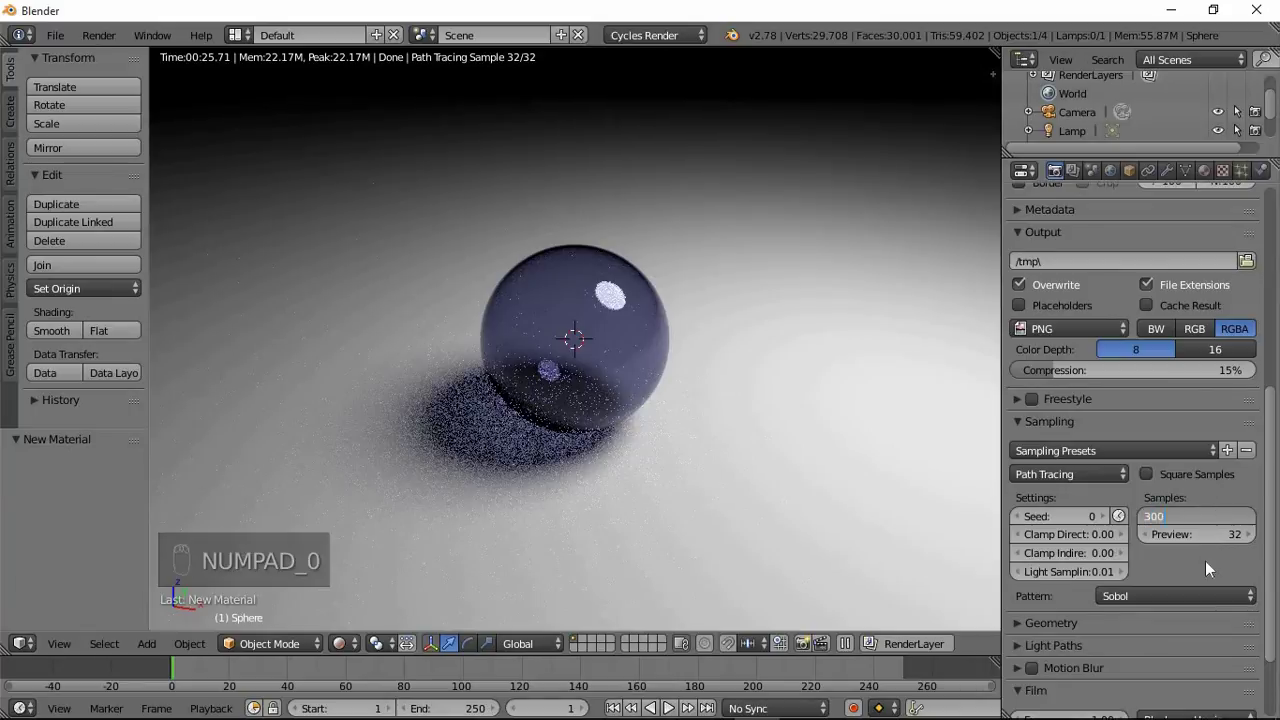
{"action": "left_click", "coordinate": [1206, 568]}
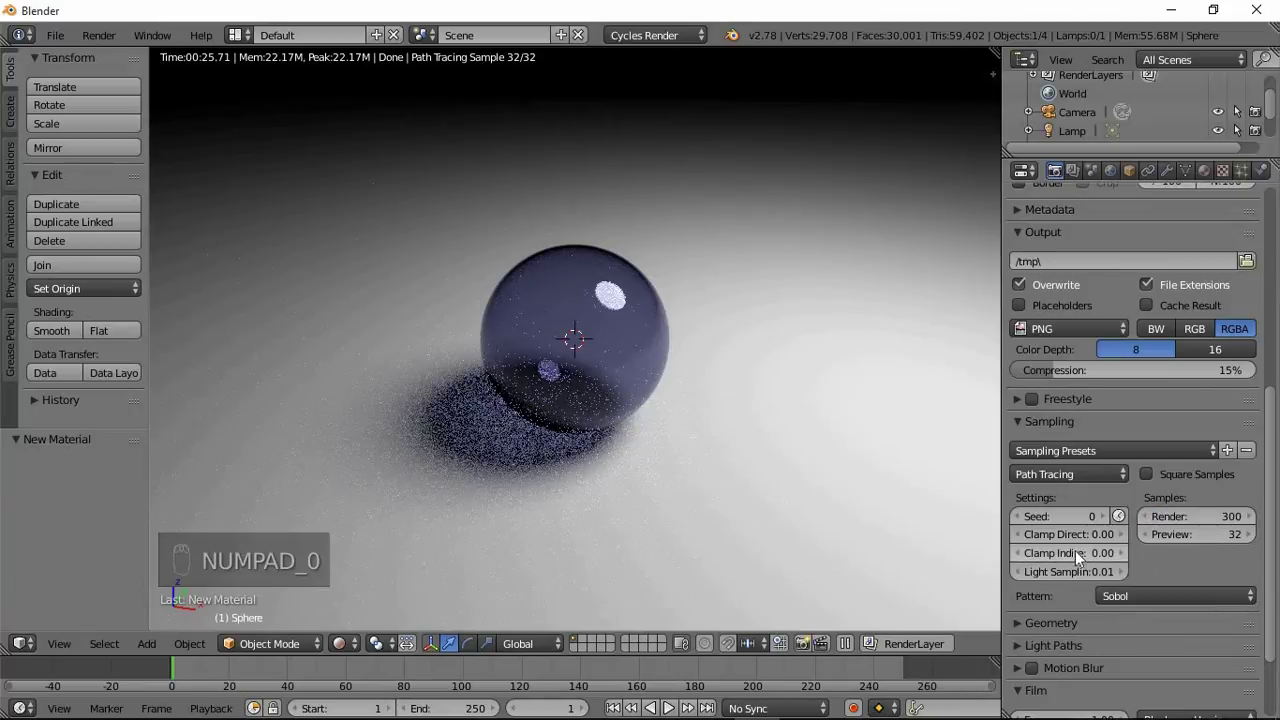
Step: Clamp indirect light at 3 and set the noise seed to 1
{"action": "left_click", "coordinate": [1077, 558]}
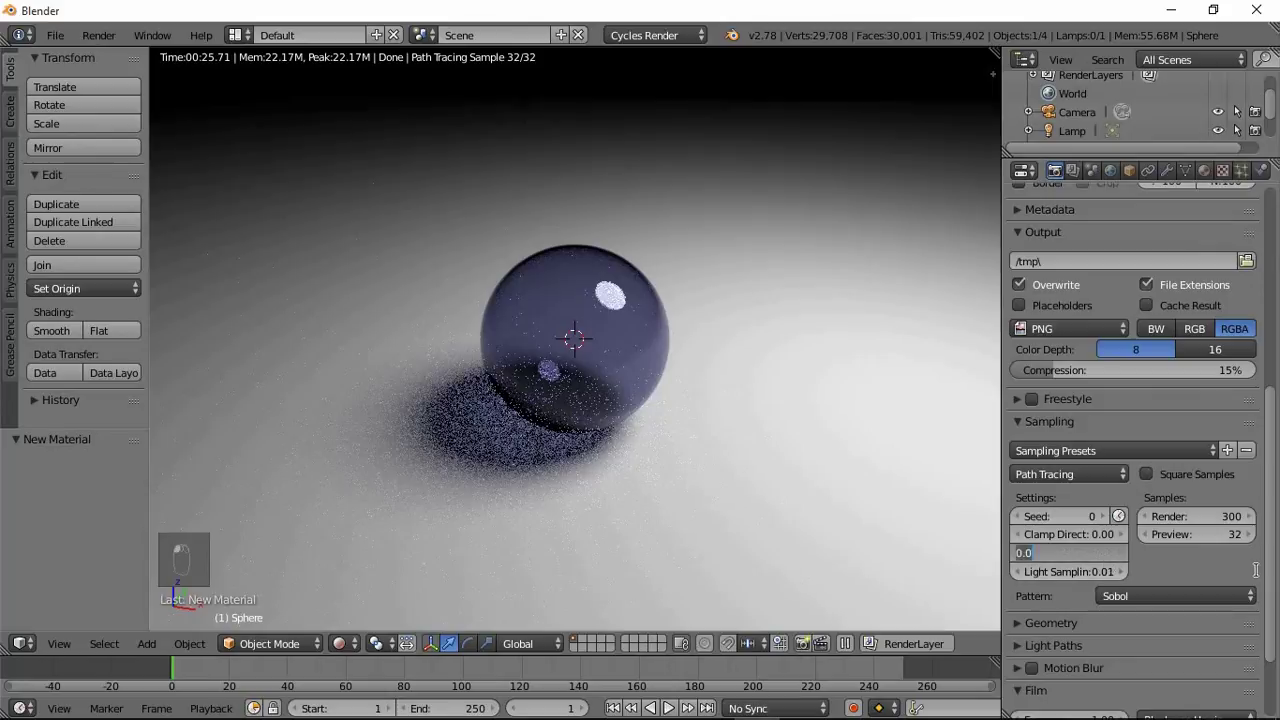
{"action": "type", "text": "3"}
{"action": "key", "text": "Return"}
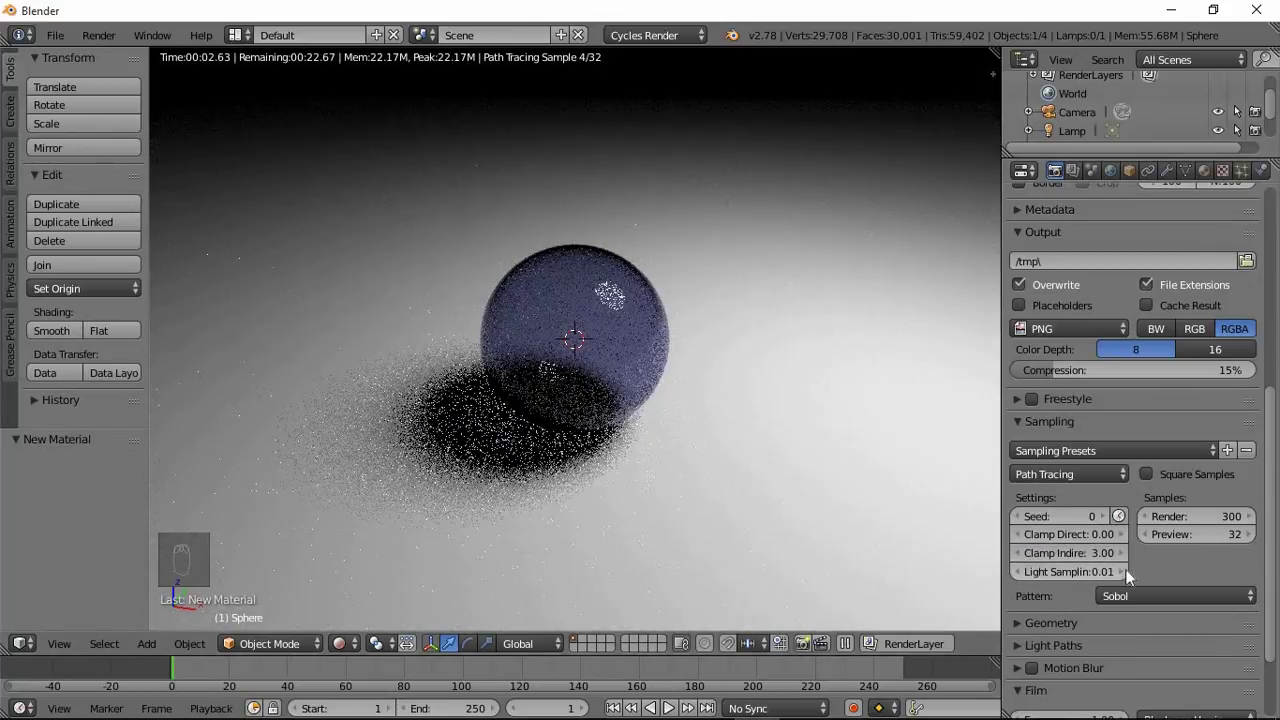
{"action": "left_click", "coordinate": [1103, 517]}
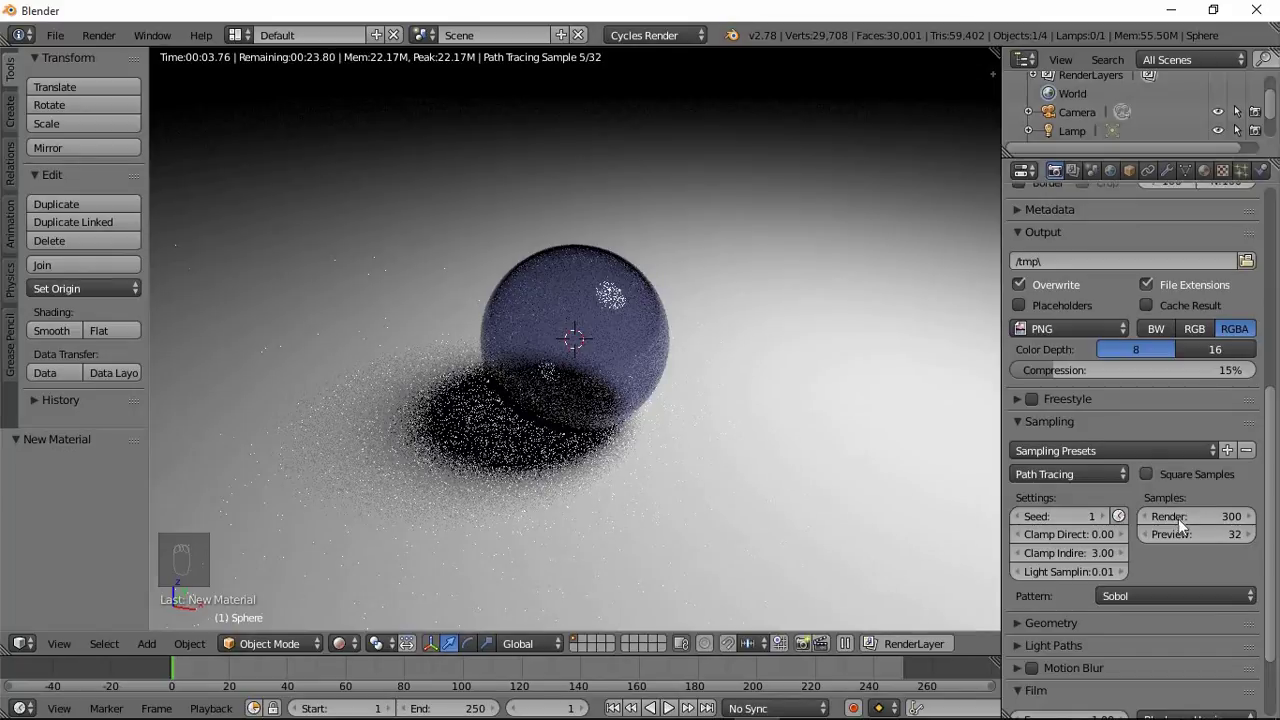
{"action": "scroll", "coordinate": [1178, 518], "scroll_direction": "down", "scroll_amount": 2}
{"action": "scroll", "coordinate": [1178, 519], "scroll_direction": "down", "scroll_amount": 1}
{"action": "scroll", "coordinate": [1178, 519], "scroll_direction": "up", "scroll_amount": 2}
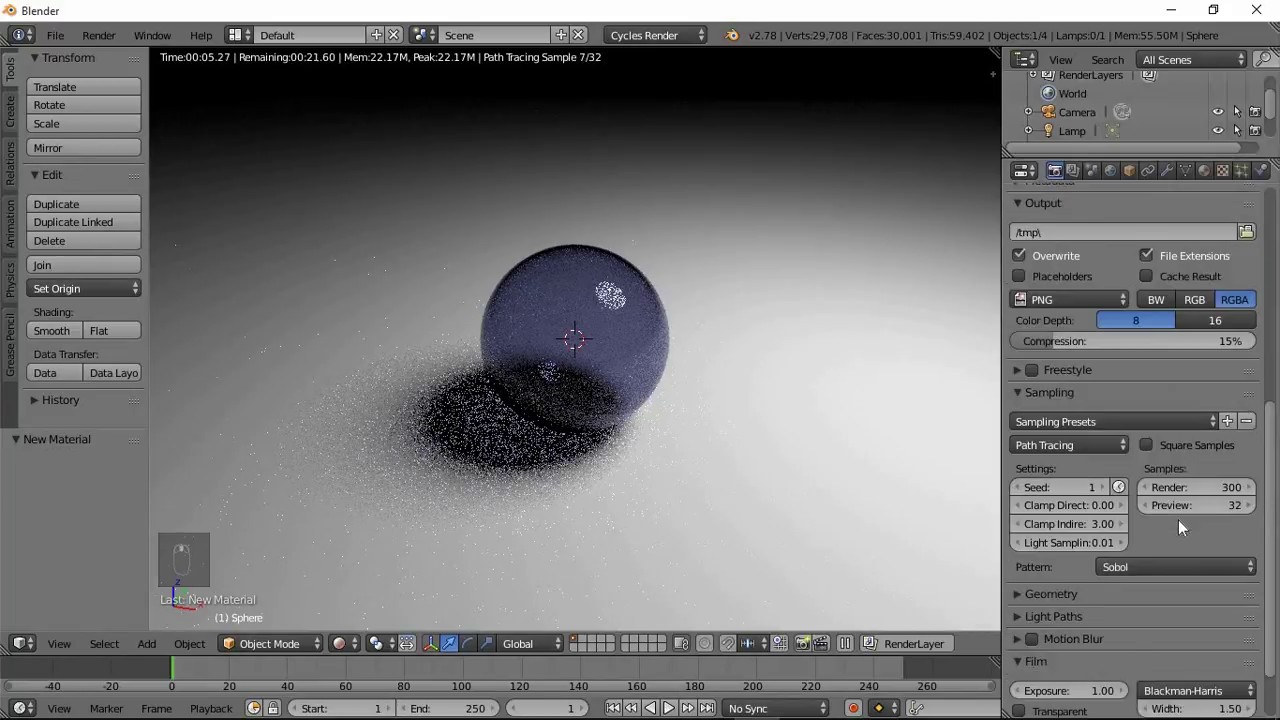
{"action": "scroll", "coordinate": [1178, 519], "scroll_direction": "up", "scroll_amount": 5}
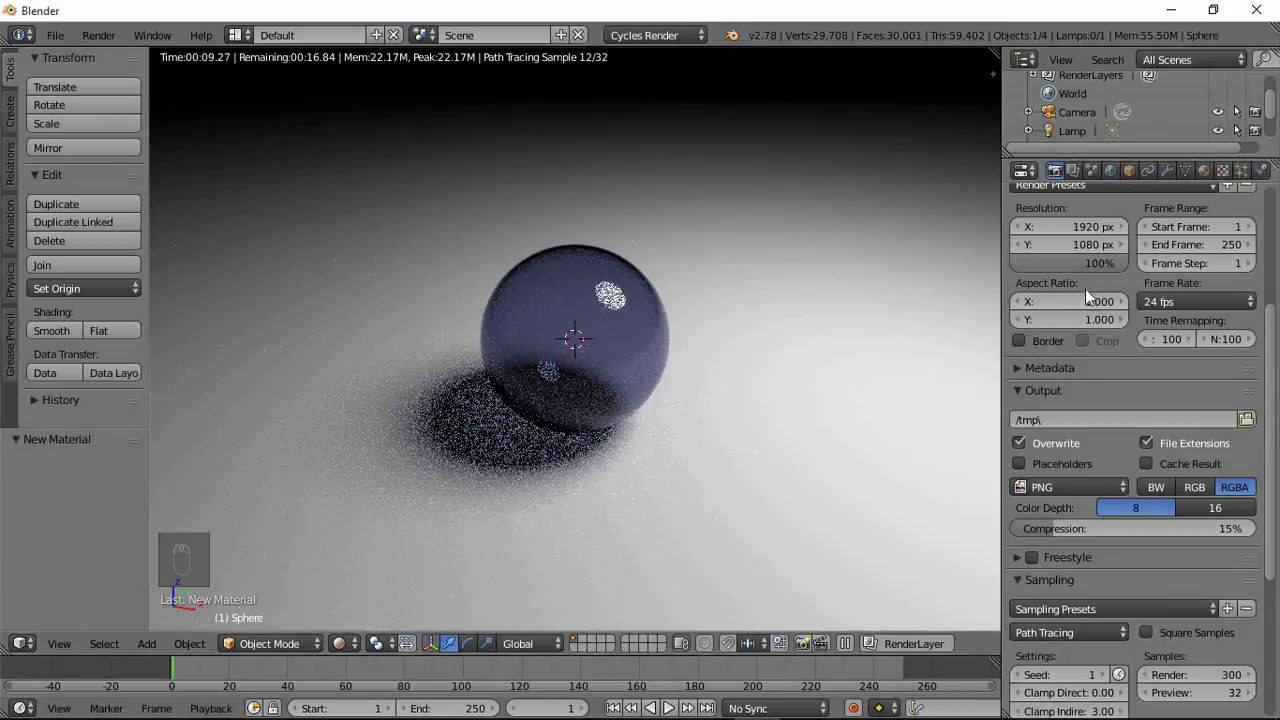
{"action": "scroll", "coordinate": [1085, 289], "scroll_direction": "up", "scroll_amount": 6}
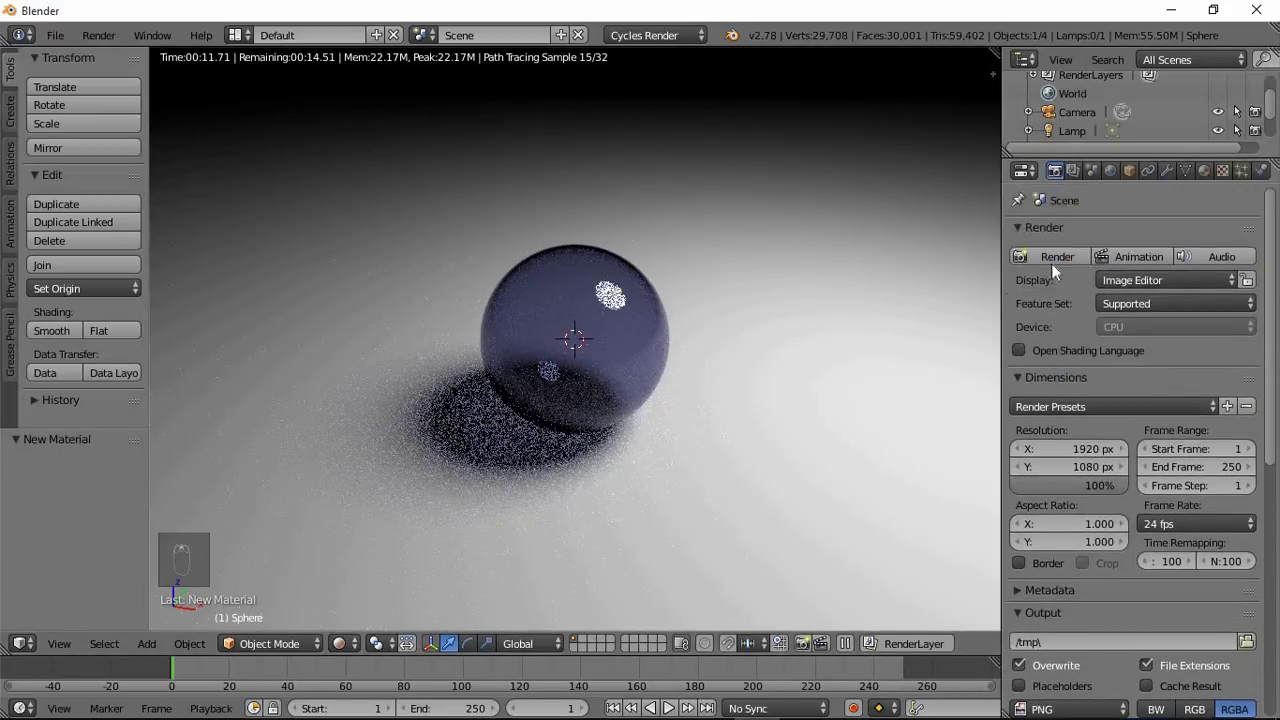
Step: Render the blue glass sphere on the white floor, restarting the render once and letting it finish
{"action": "left_click", "coordinate": [1052, 257]}
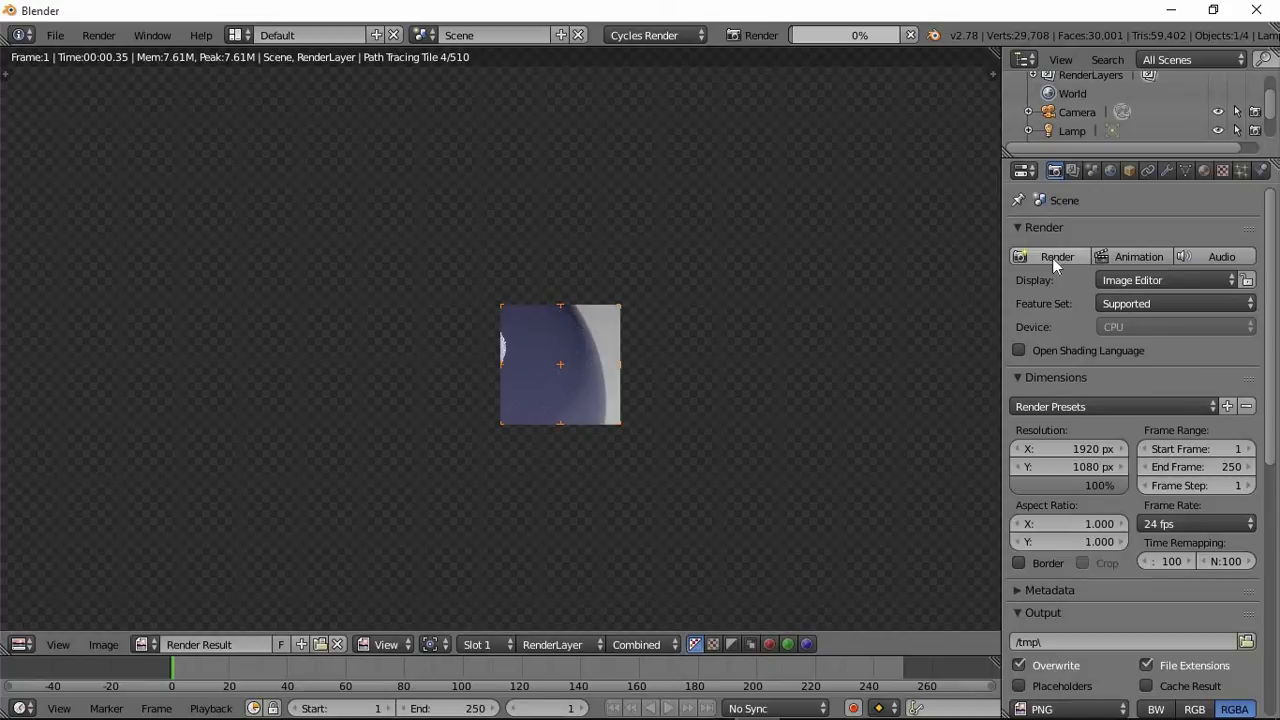
{"action": "key", "text": "Escape"}
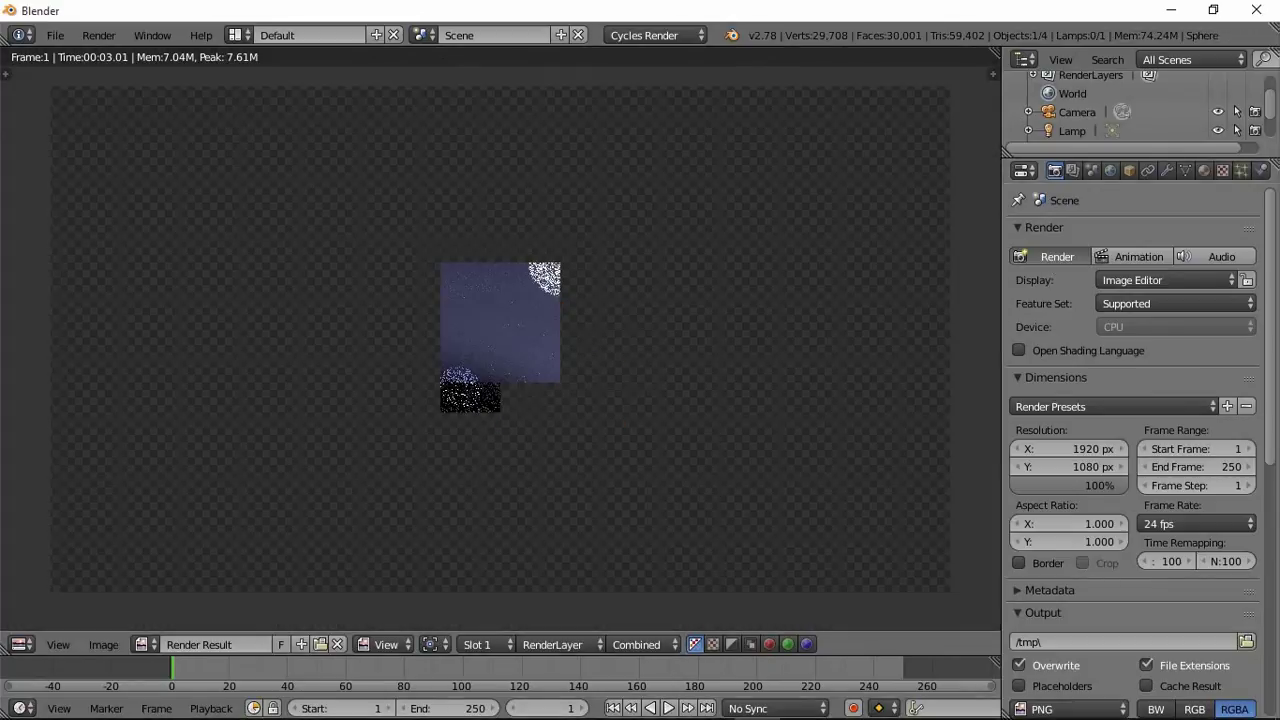
{"action": "left_click", "coordinate": [1062, 256]}
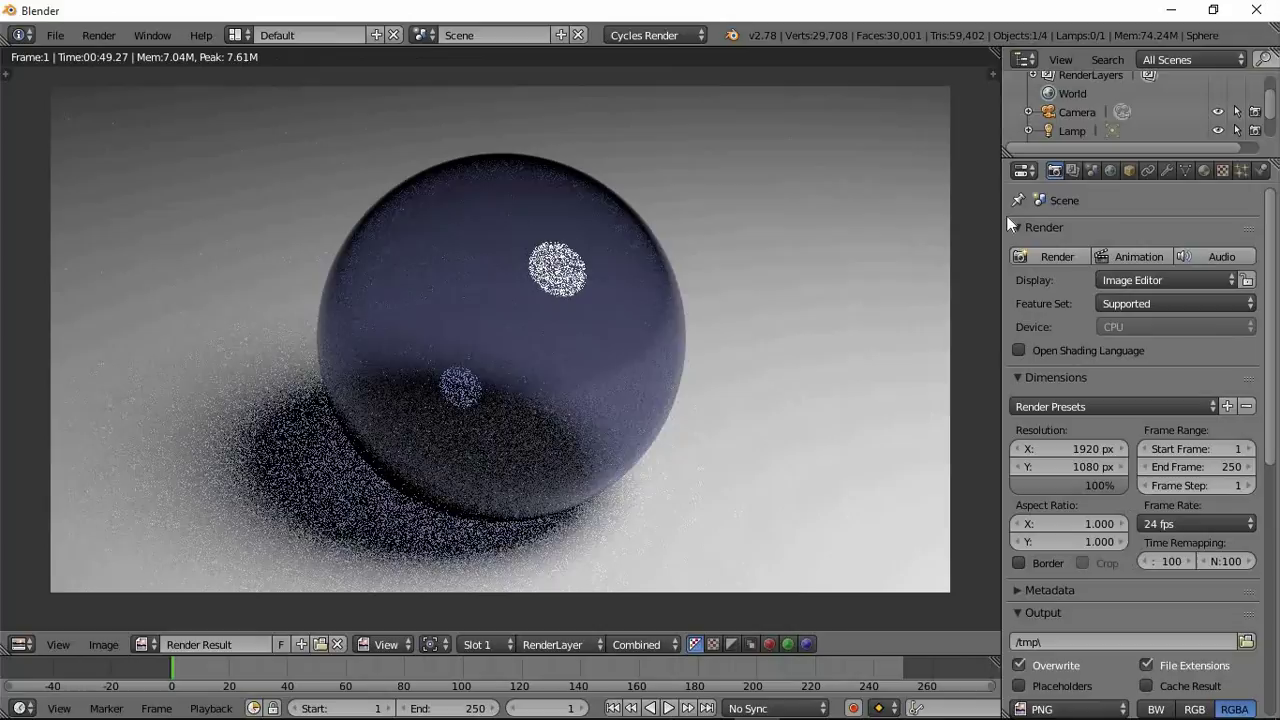
{"action": "scroll", "coordinate": [1195, 584], "scroll_direction": "down", "scroll_amount": 8}
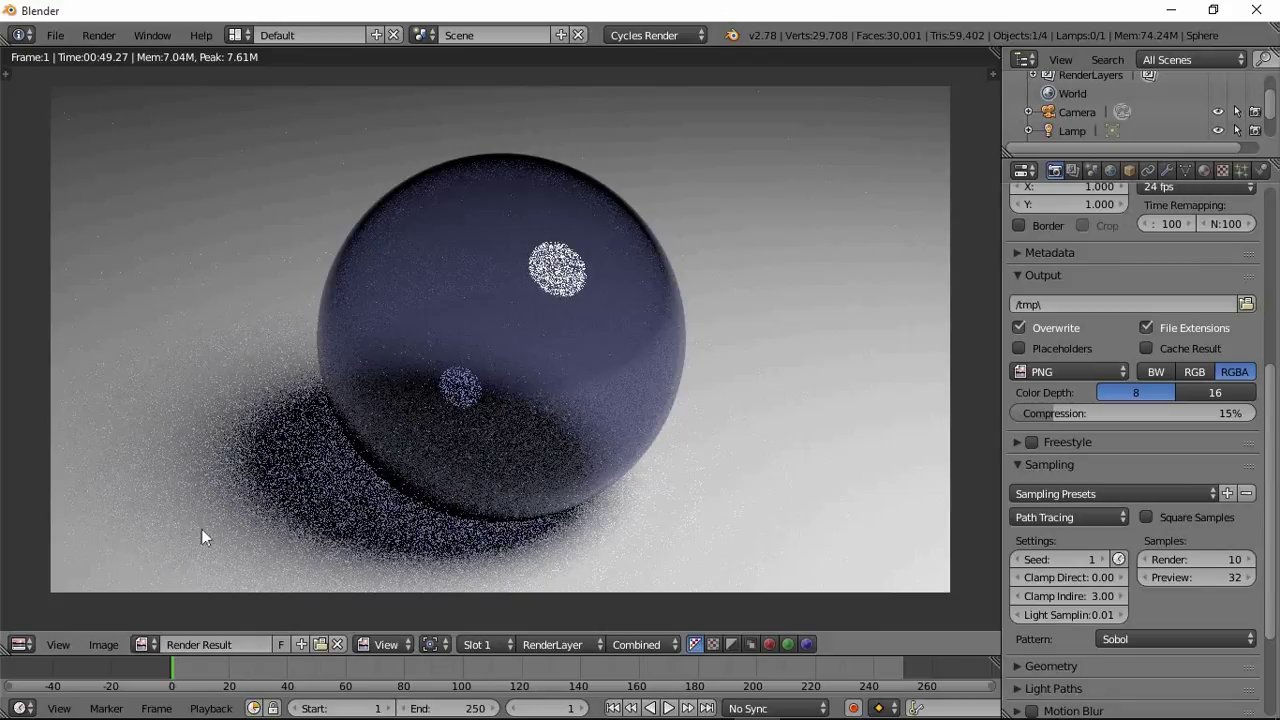
{"action": "left_click", "coordinate": [109, 649]}
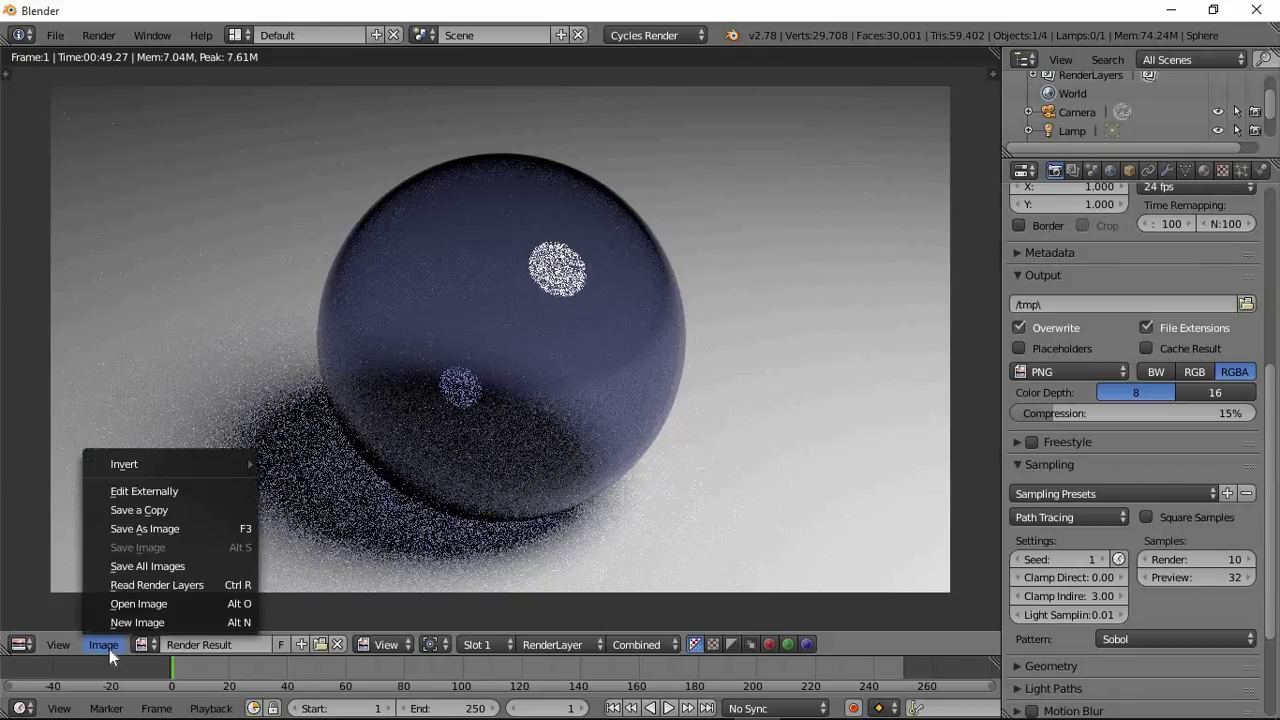
Step: Save the render result to the Desktop as a JPEG named 'glass ball'
{"action": "left_click", "coordinate": [196, 528]}
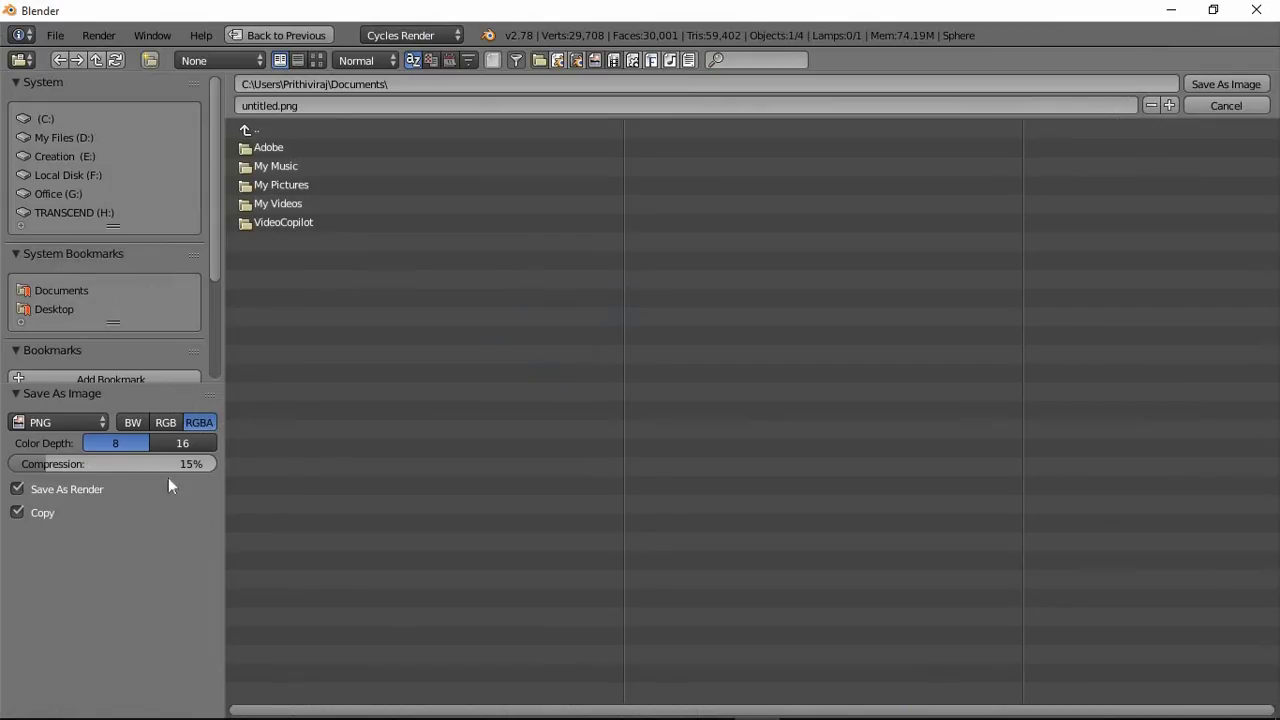
{"action": "left_click", "coordinate": [70, 421]}
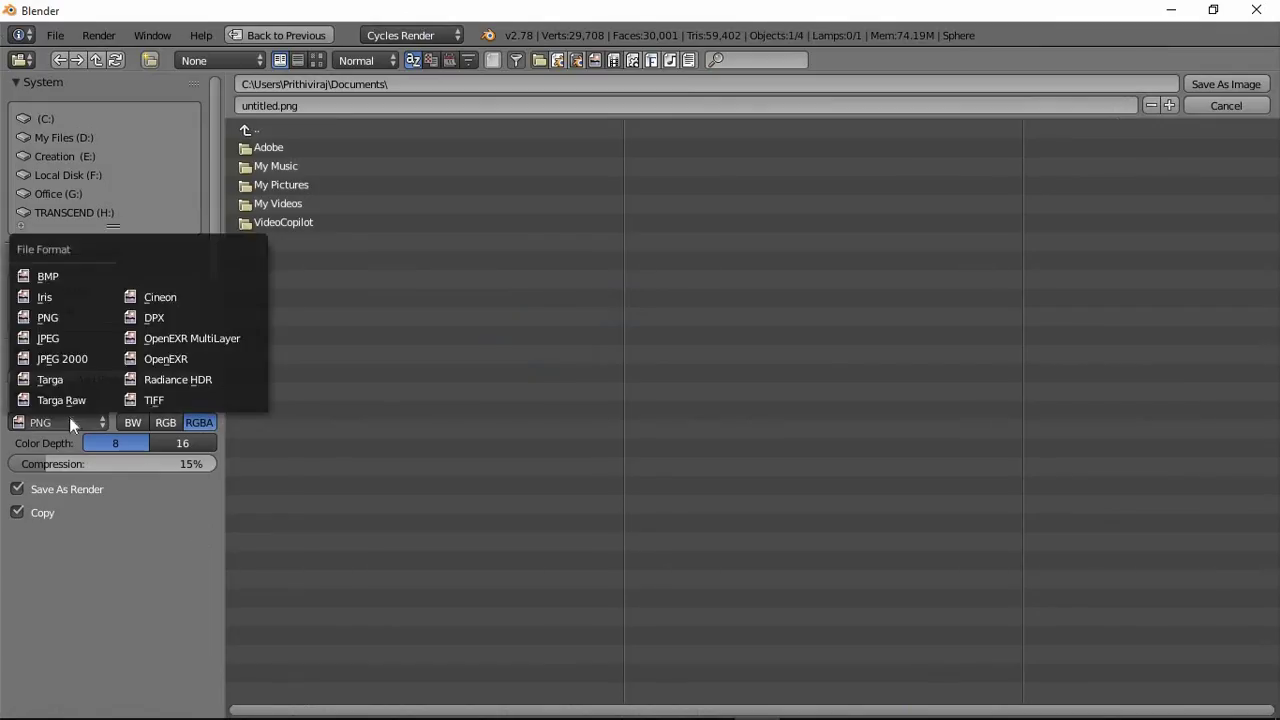
{"action": "left_click", "coordinate": [47, 342]}
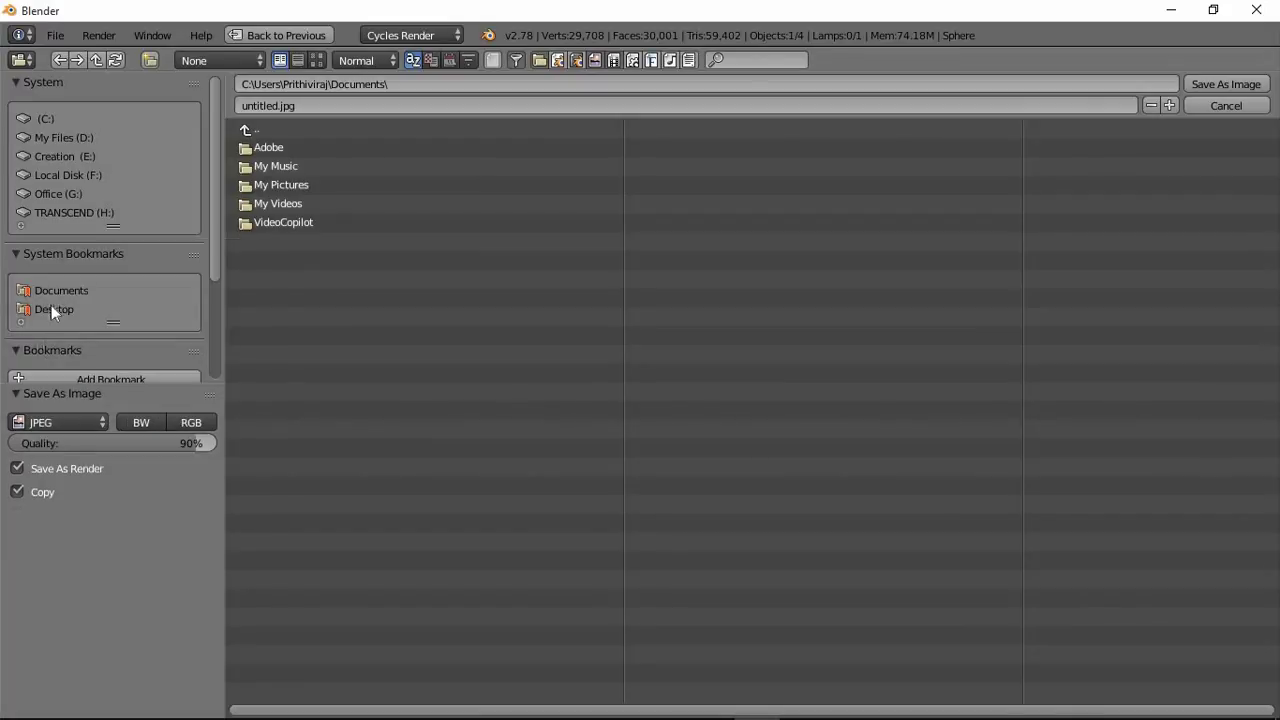
{"action": "left_click", "coordinate": [51, 310]}
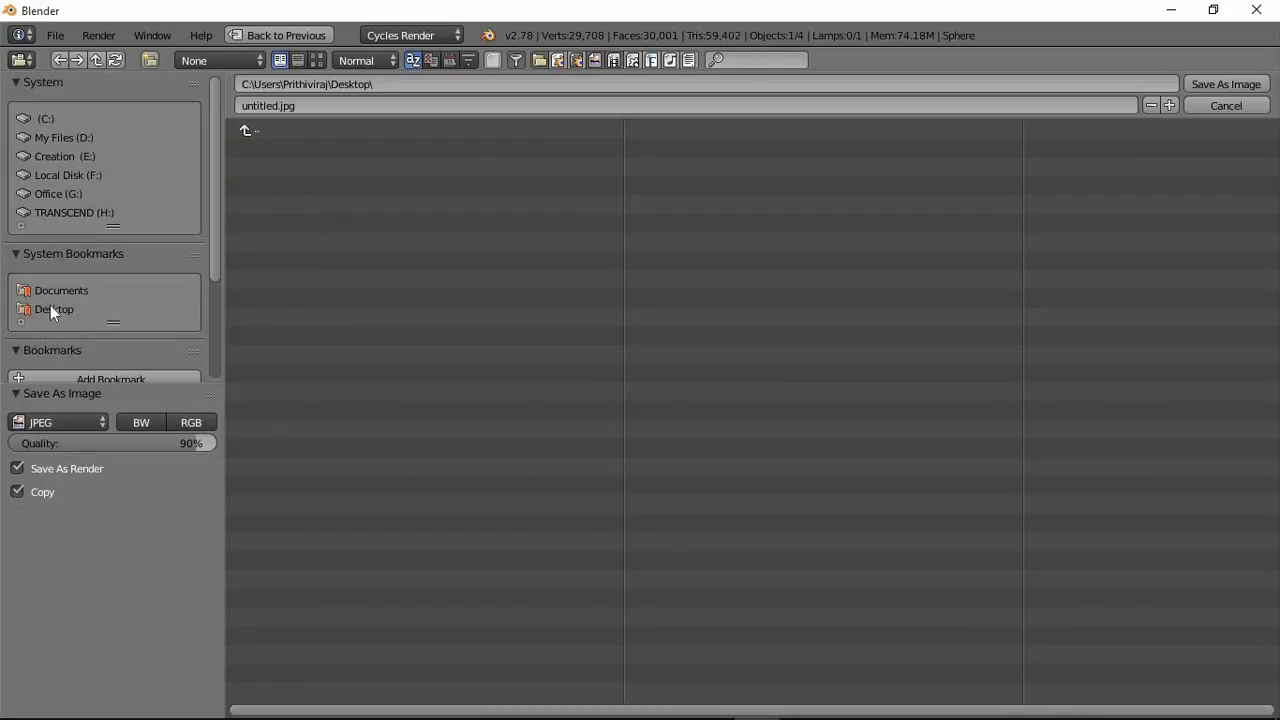
{"action": "left_click", "coordinate": [310, 106]}
{"action": "type", "text": "glass ball"}
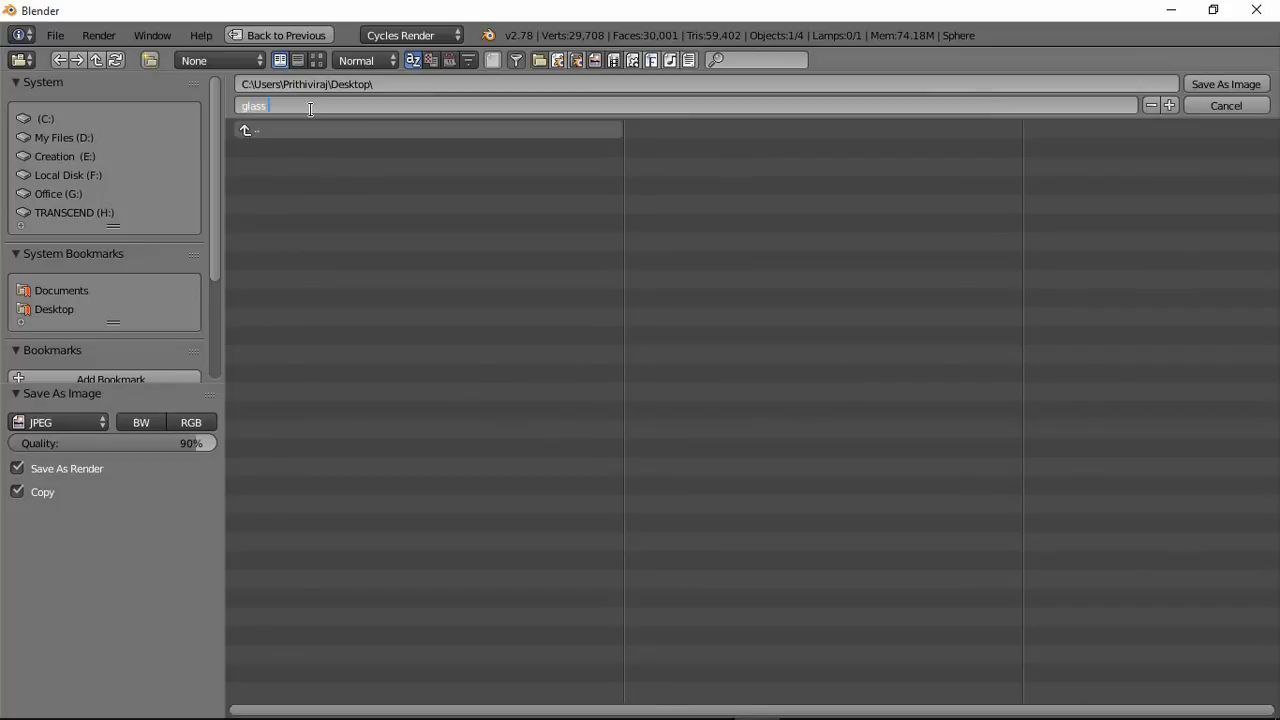
{"action": "key", "text": "Return"}
{"action": "left_click", "coordinate": [1243, 89]}
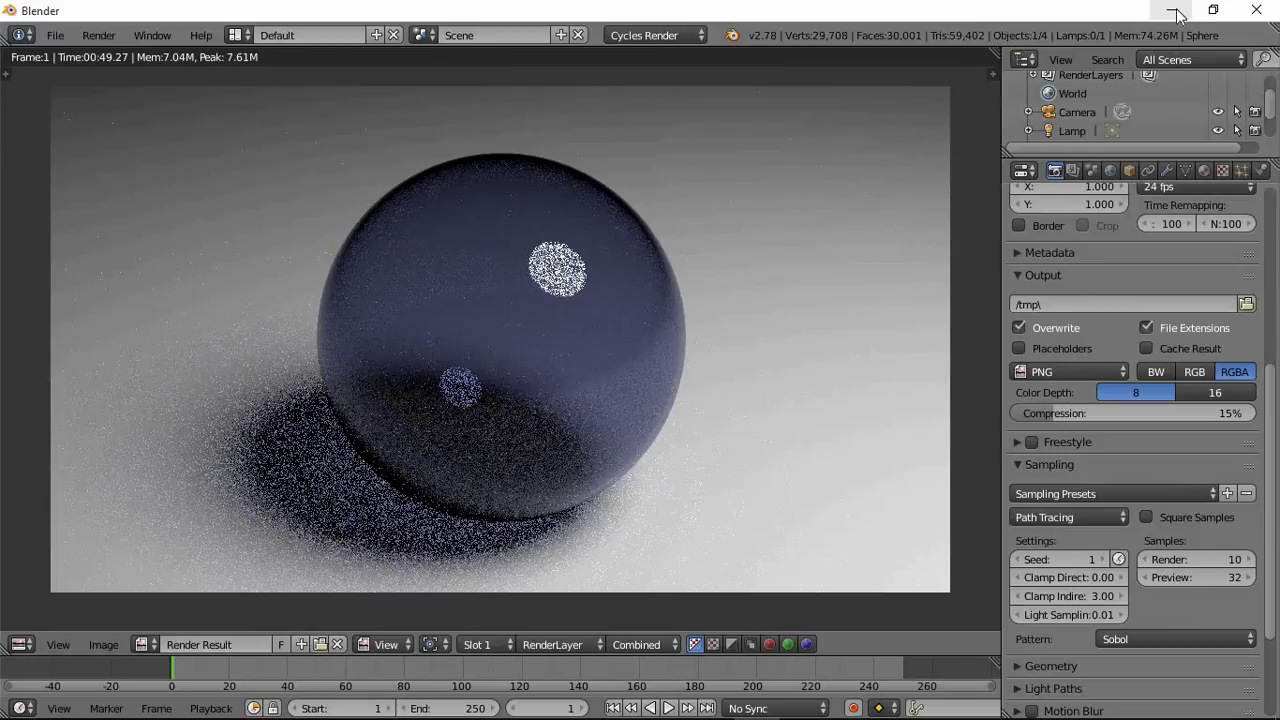
{"action": "key", "text": "alt+Tab"}
{"action": "key", "text": "Escape"}
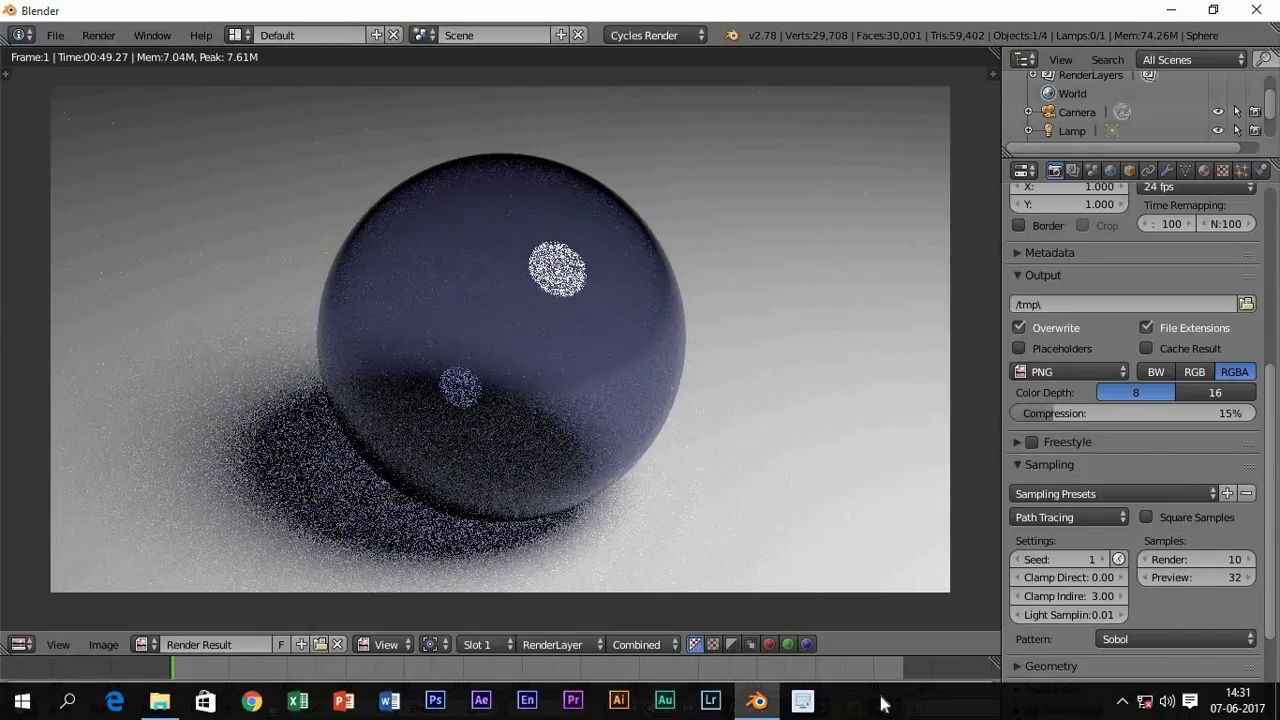
{"action": "right_click", "coordinate": [882, 705]}
{"action": "left_click", "coordinate": [925, 607]}
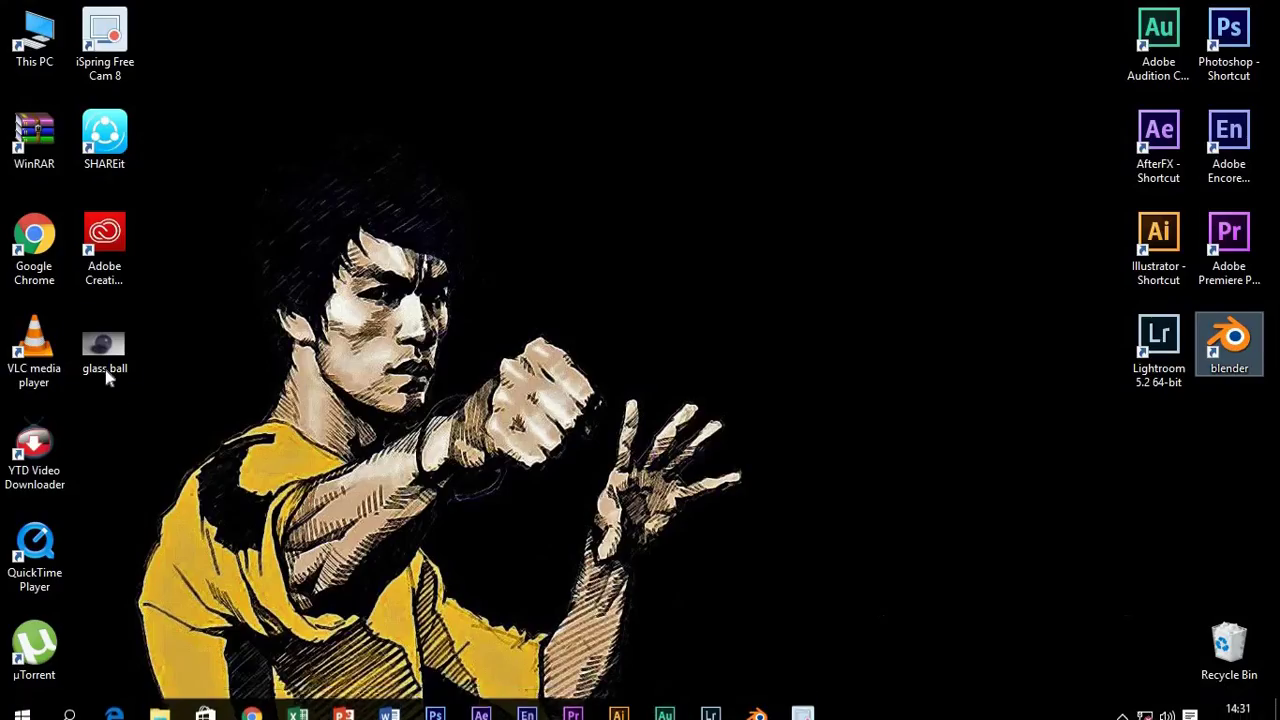
{"action": "left_click", "coordinate": [105, 360]}
{"action": "double_click", "coordinate": [105, 360]}
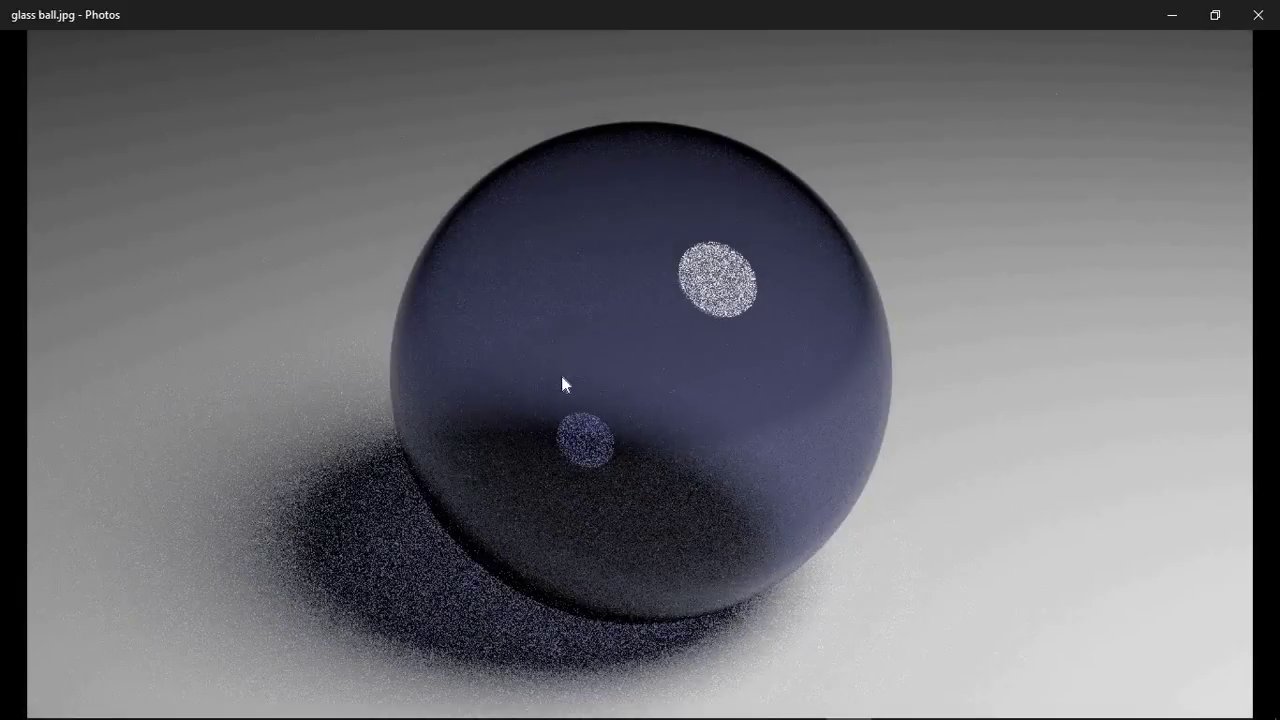
{"action": "left_click", "coordinate": [1258, 14]}
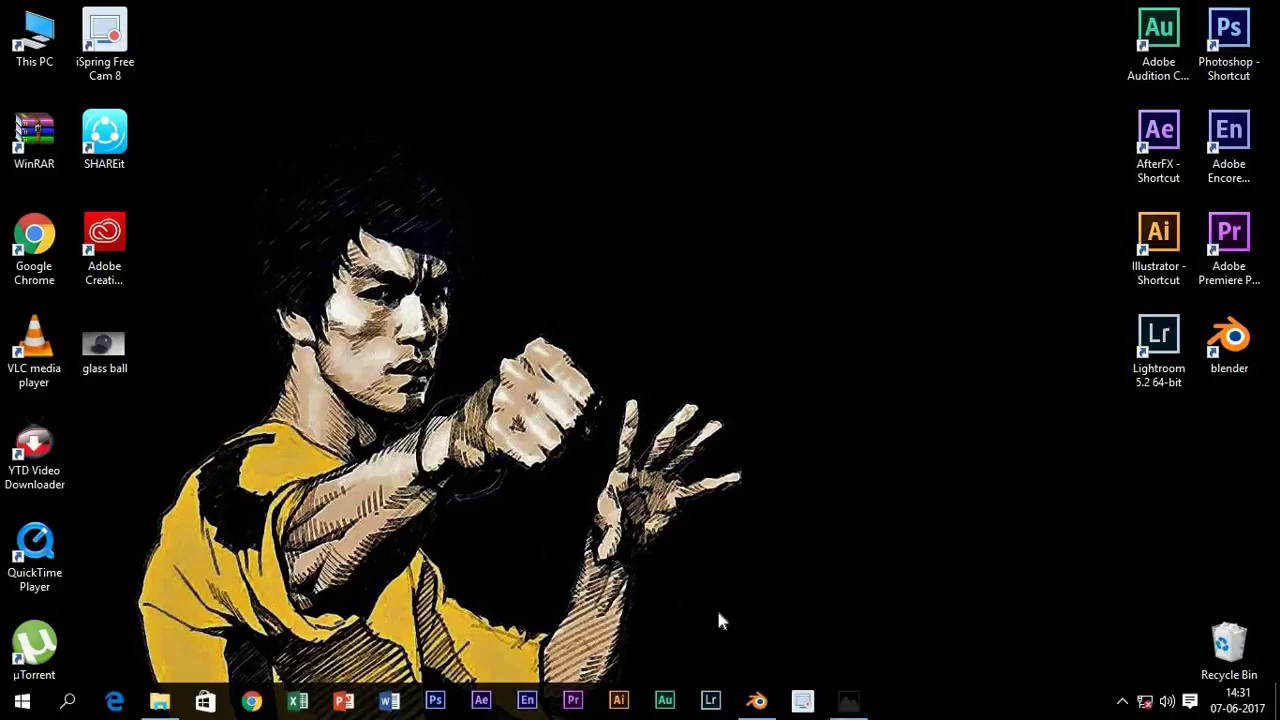
{"action": "left_click", "coordinate": [757, 702]}
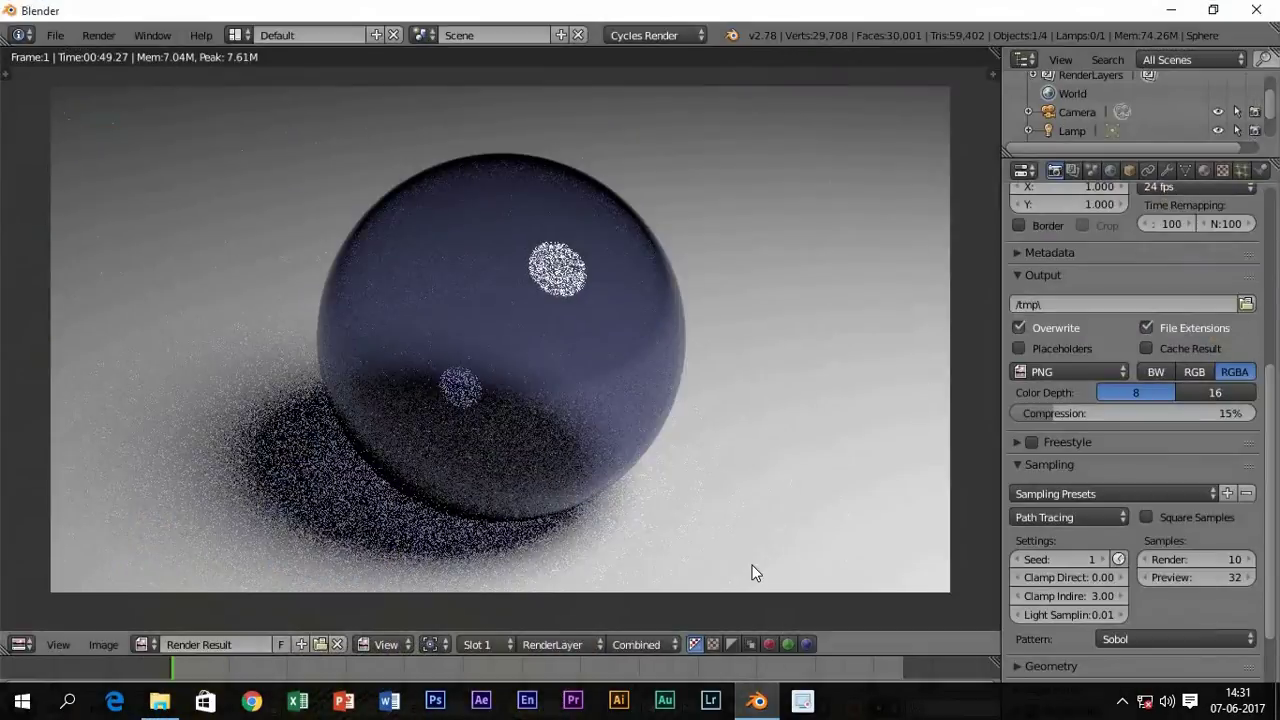